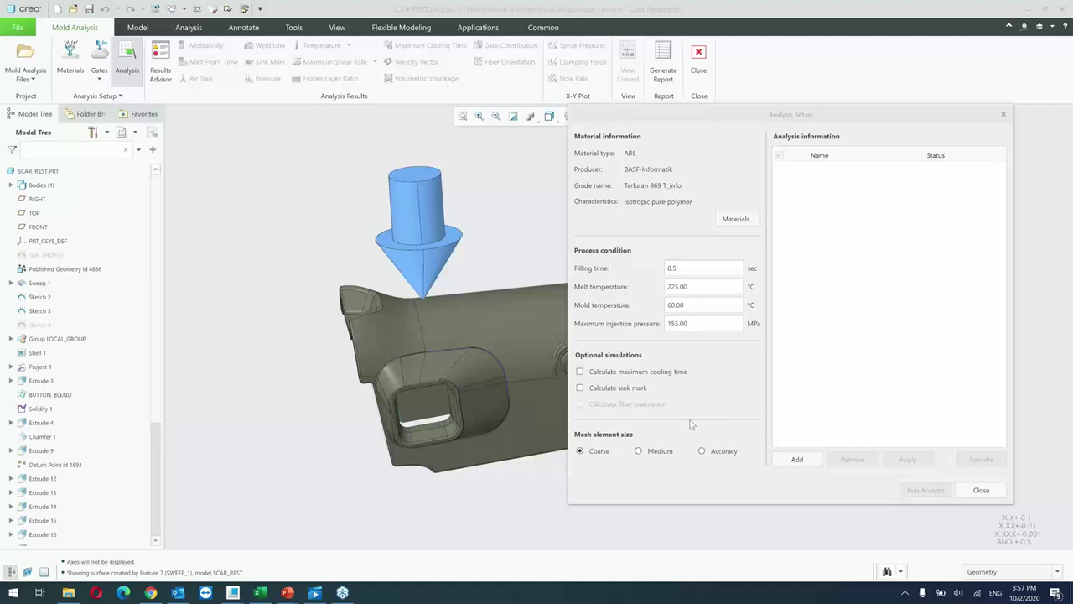
# Add a new filling analysis run, tick it in the analysis list and run it without parallel computing.
pyautogui.click(796, 458)
pyautogui.click(679, 347)
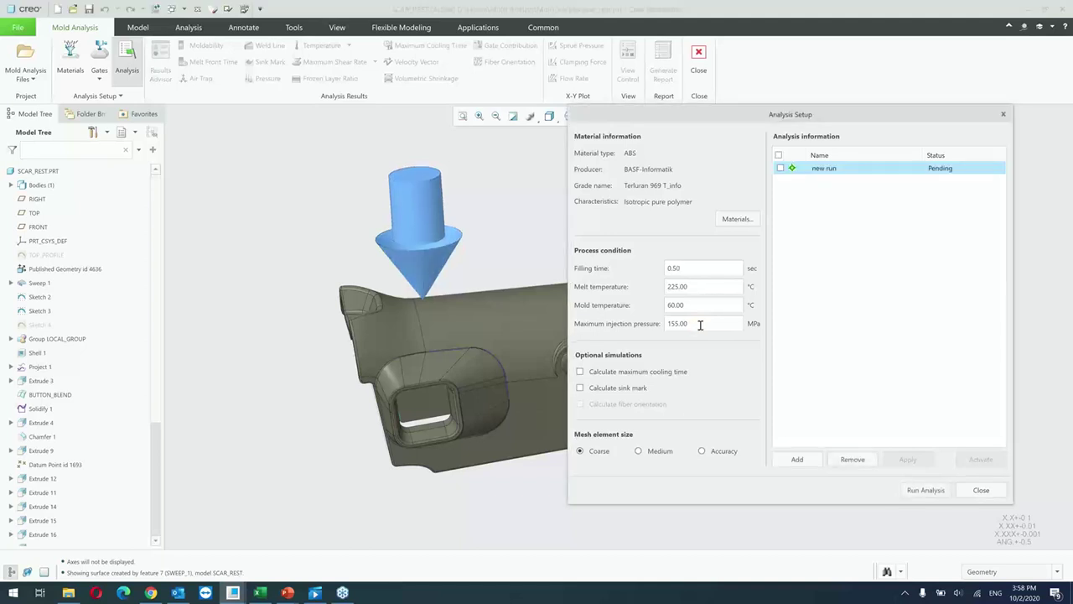
pyautogui.click(780, 169)
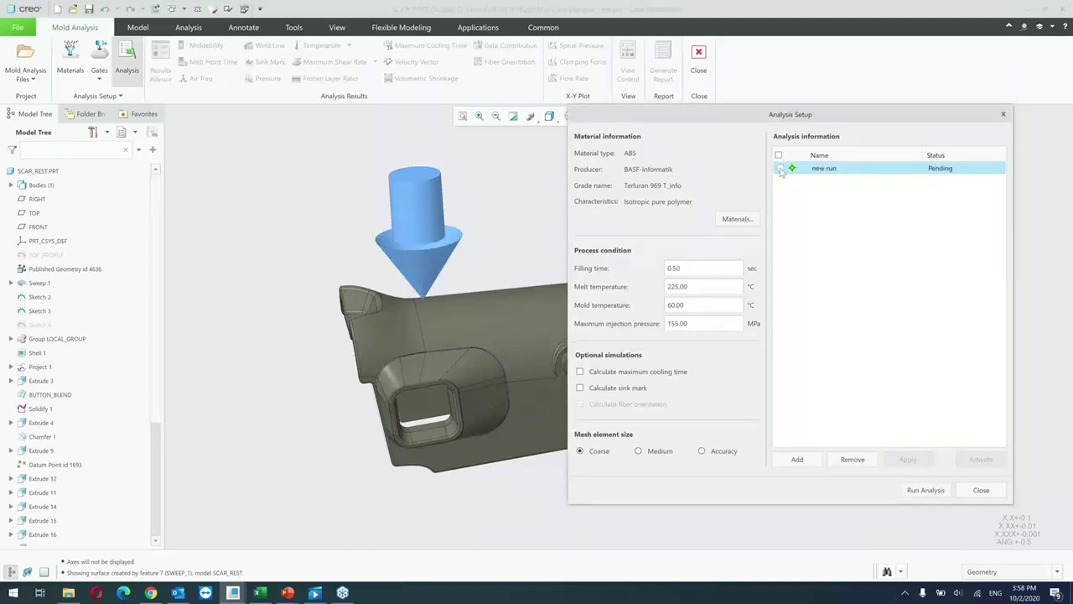
pyautogui.click(926, 491)
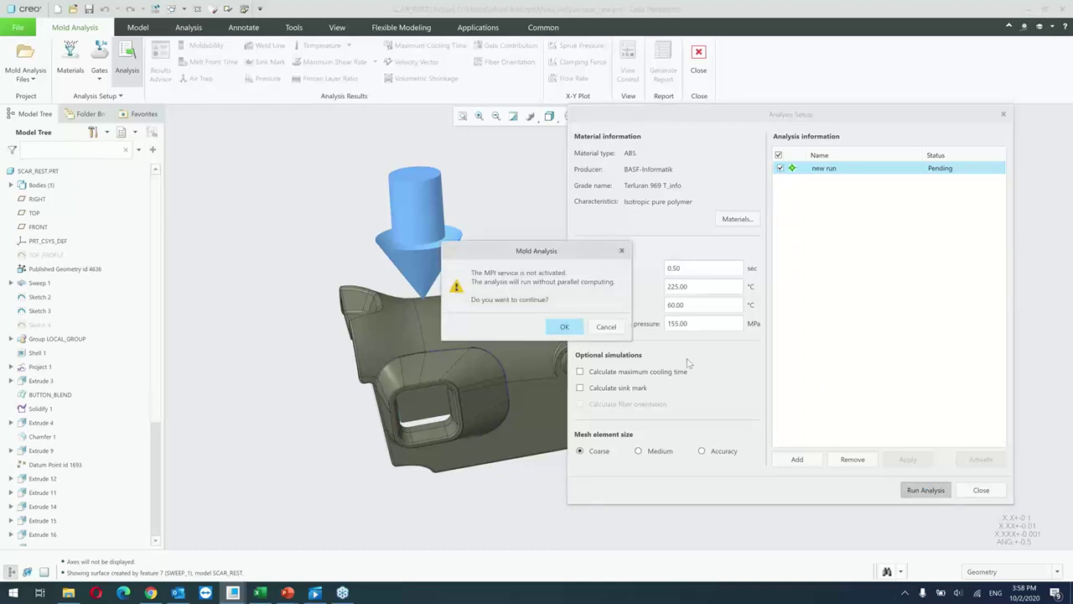
pyautogui.click(569, 329)
pyautogui.click(599, 324)
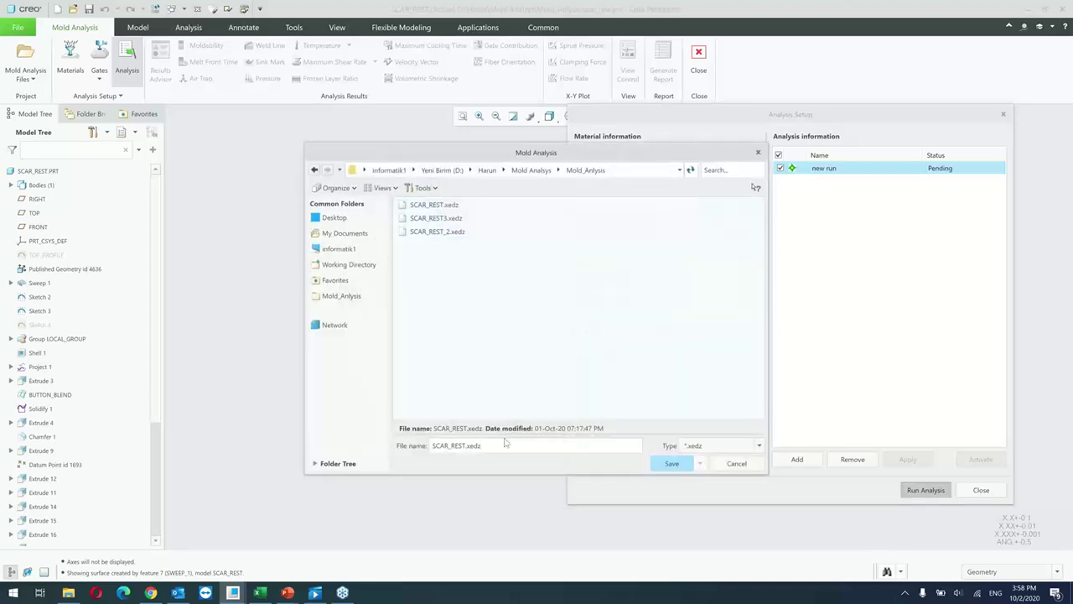
# Save the analysis project as SCAR_REST_info.xedz in the Mold_Anlysis folder.
pyautogui.click(492, 445)
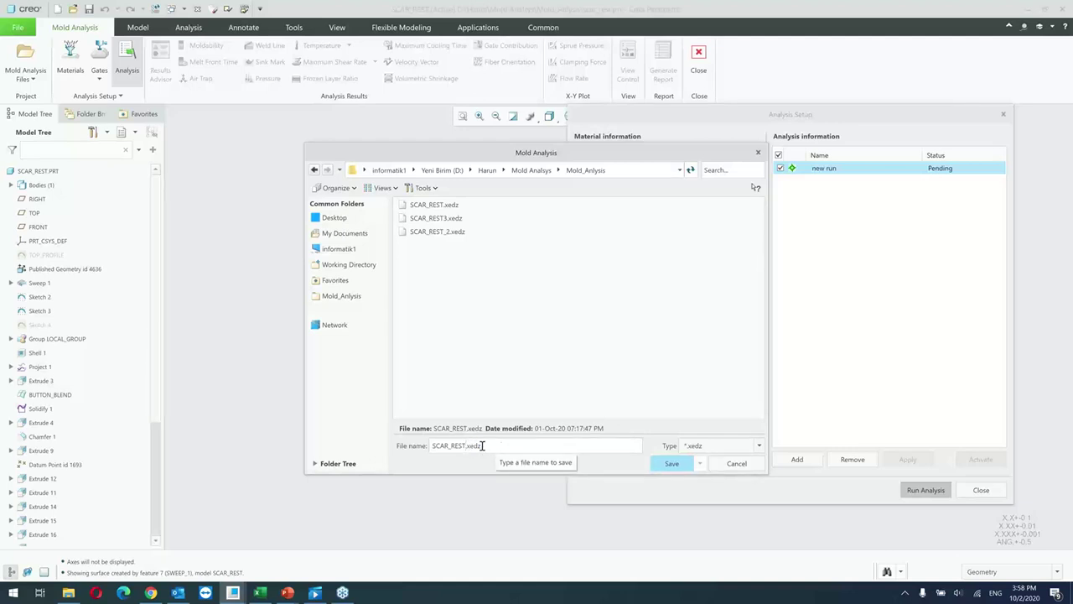
pyautogui.press('Left')
pyautogui.press('Left')
pyautogui.press('Left')
pyautogui.press('Left')
pyautogui.press('Left')
pyautogui.write('_in')
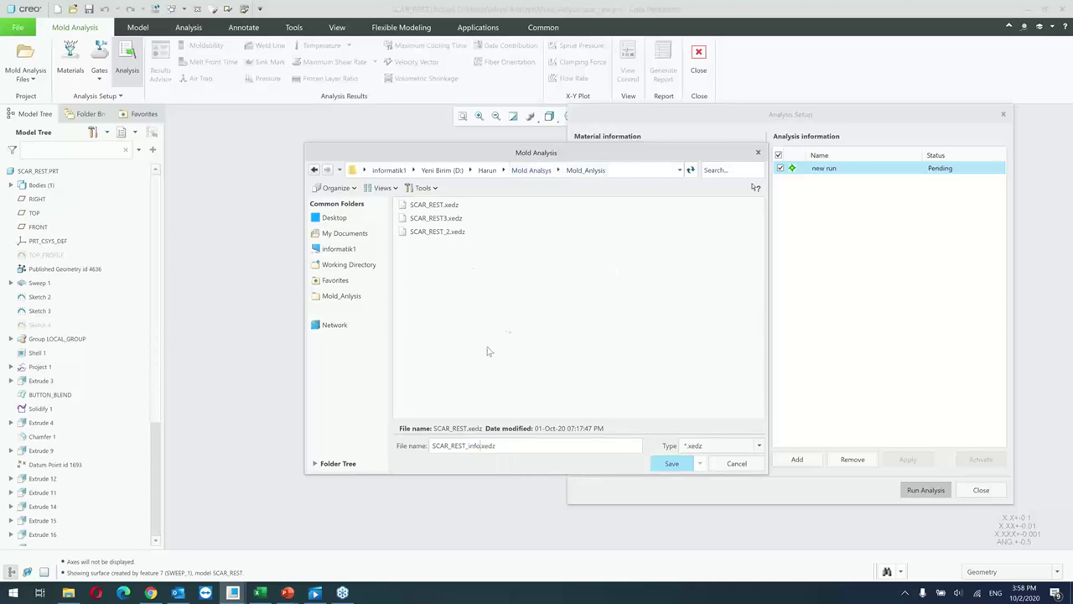
pyautogui.click(672, 464)
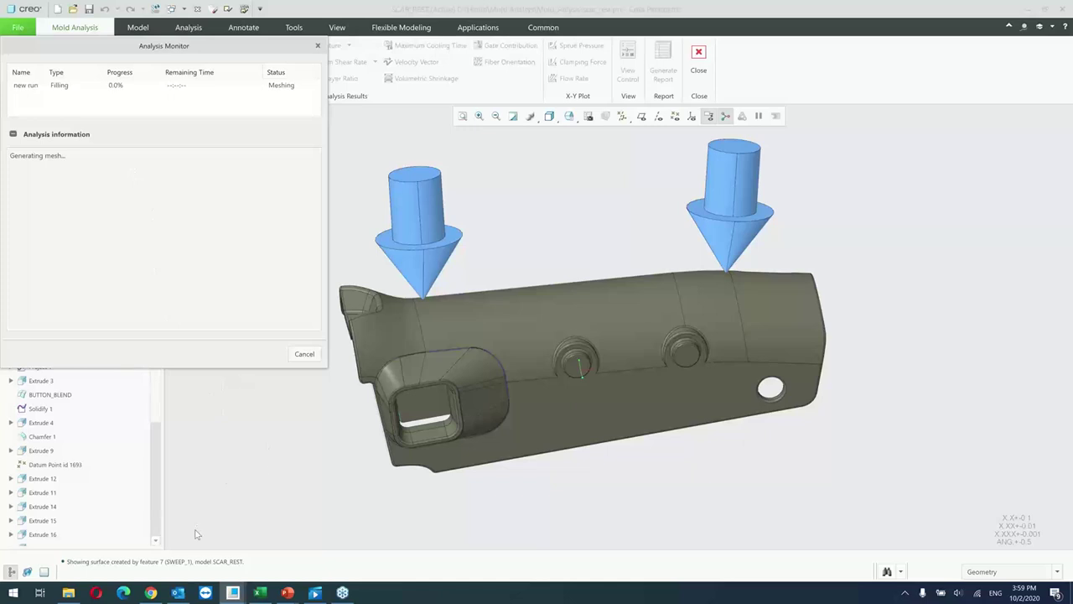
# Switch to the recorded Creo Mold Analysis video, skip past the material setup and meshing, and pause on the Weld Line result.
pyautogui.click(316, 594)
pyautogui.click(537, 559)
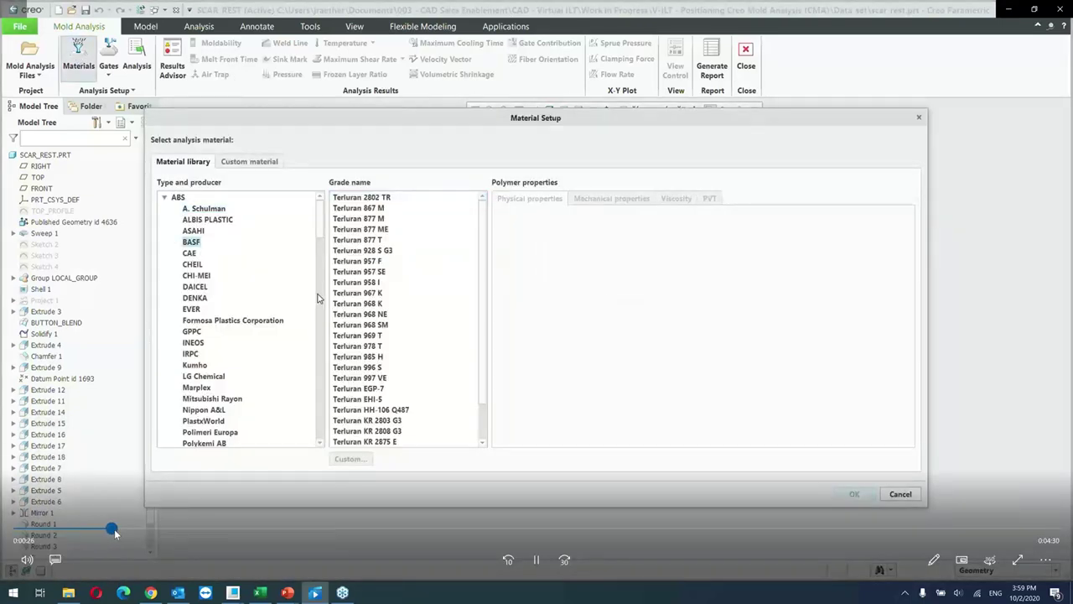
pyautogui.moveTo(115, 530); pyautogui.dragTo(306, 555)
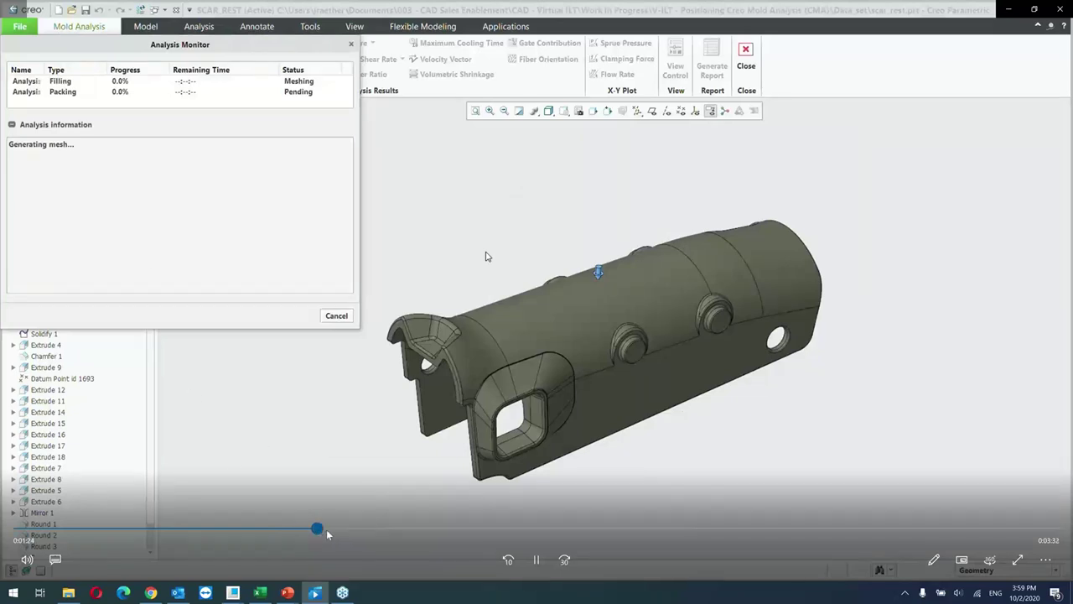
pyautogui.moveTo(326, 529); pyautogui.dragTo(336, 538)
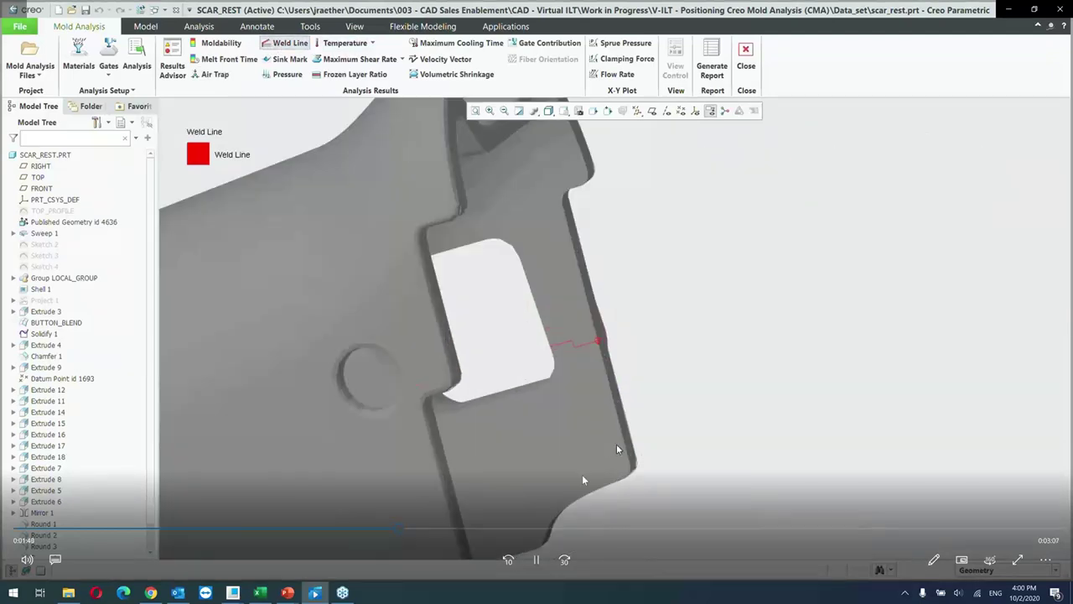
pyautogui.click(695, 348)
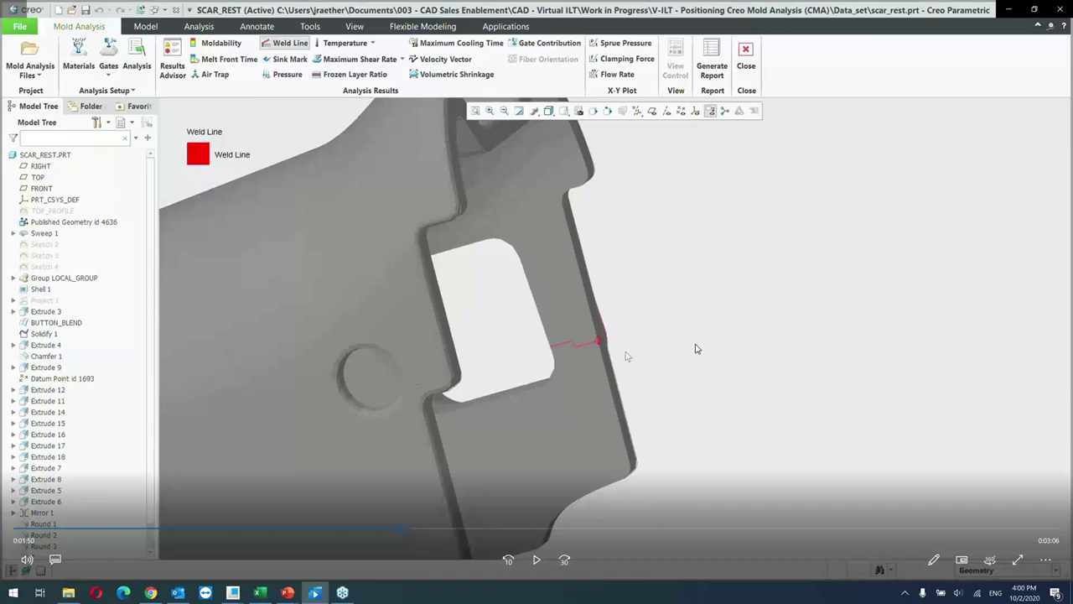
# Resume the video past the Weld Line result, then rewind it and pause on the Pressure result.
pyautogui.click(536, 560)
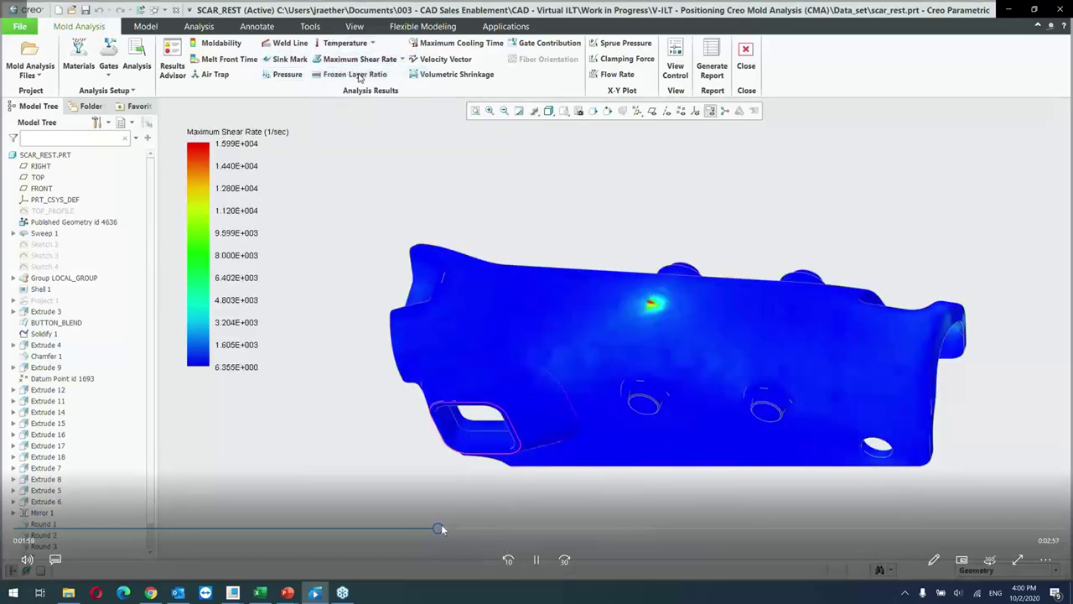
pyautogui.moveTo(440, 529); pyautogui.dragTo(428, 529)
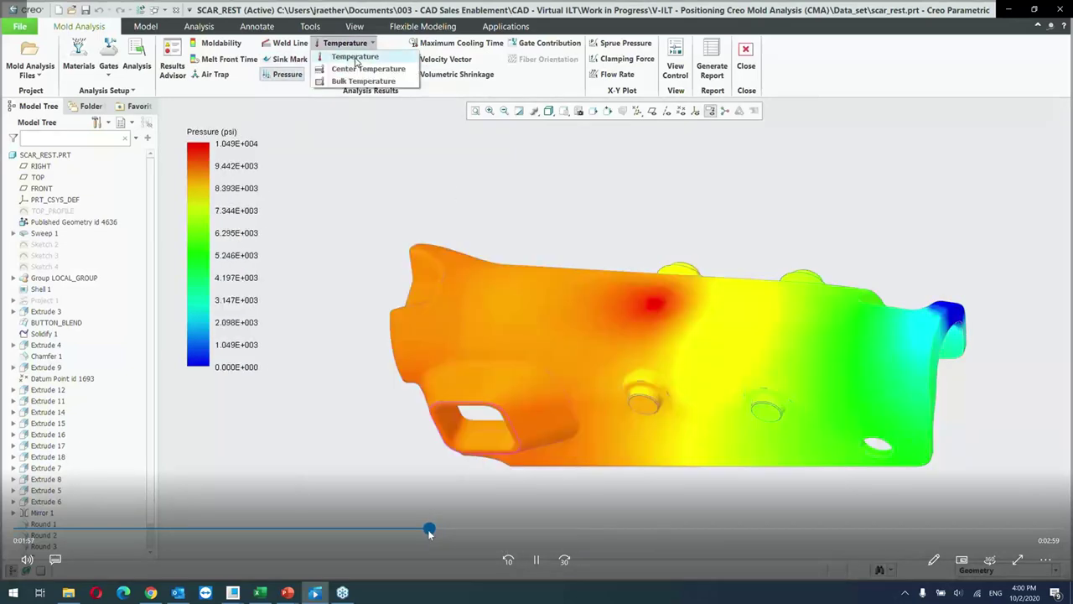
pyautogui.click(534, 562)
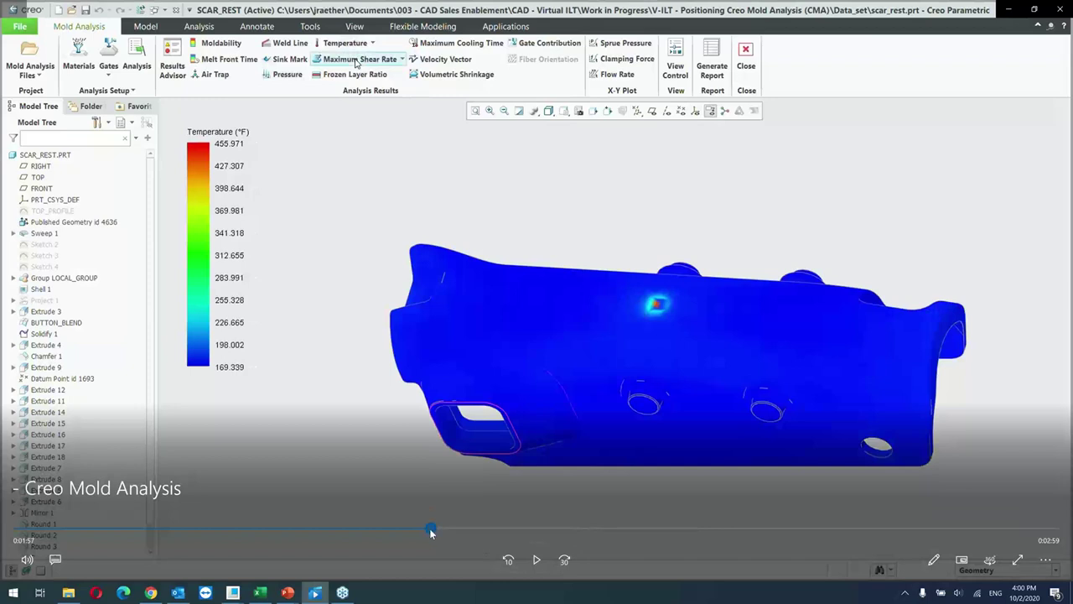
pyautogui.moveTo(430, 530); pyautogui.dragTo(427, 531)
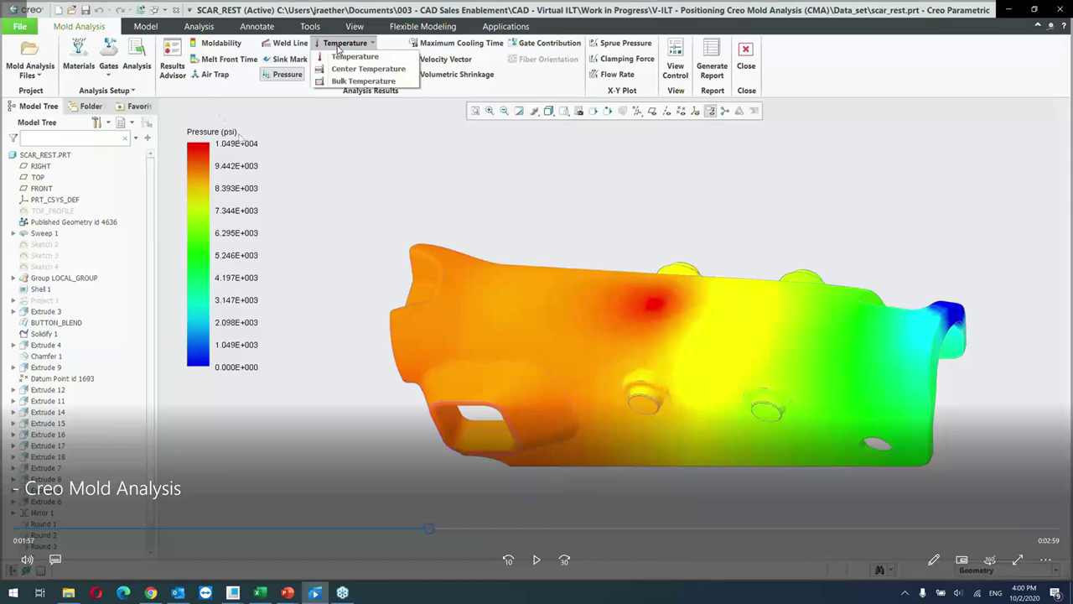
# Continue the video, pausing on the Maximum Cooling Time result and on the sliced section view of Volumetric Shrinkage.
pyautogui.click(537, 559)
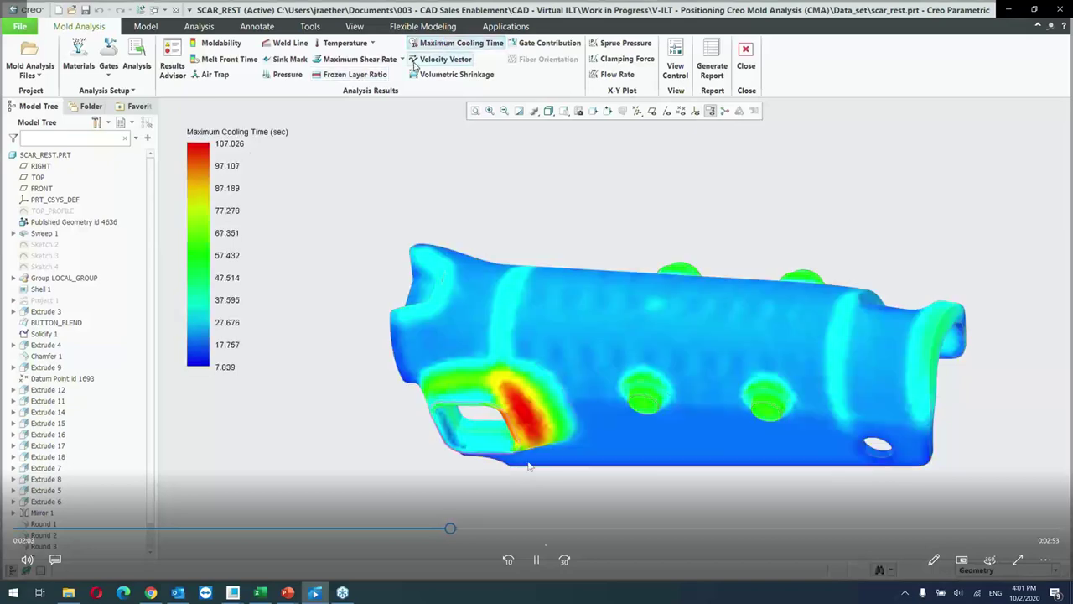
pyautogui.click(514, 335)
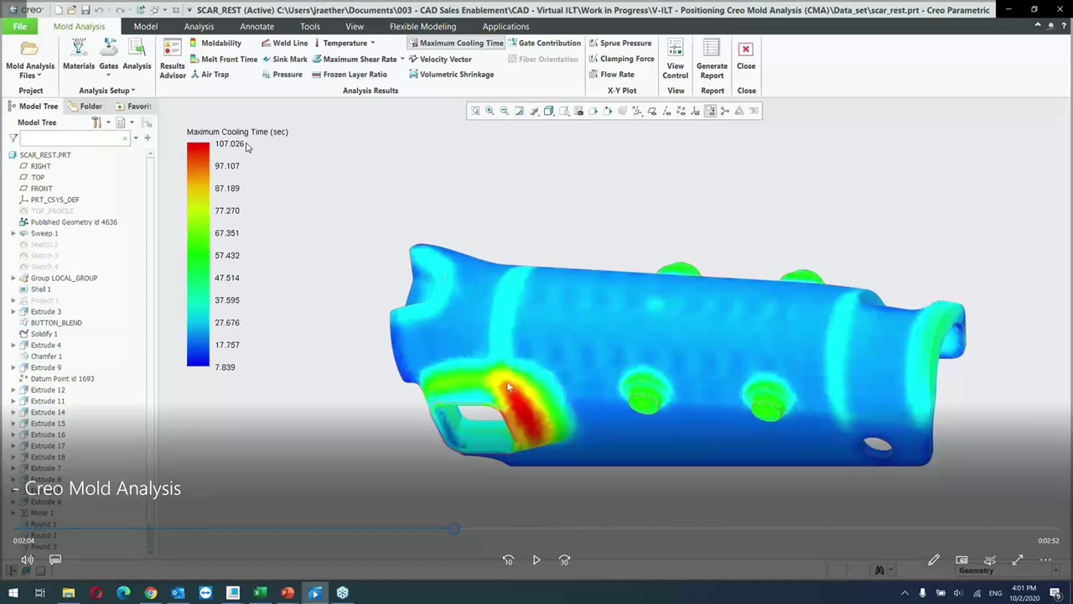
pyautogui.click(537, 559)
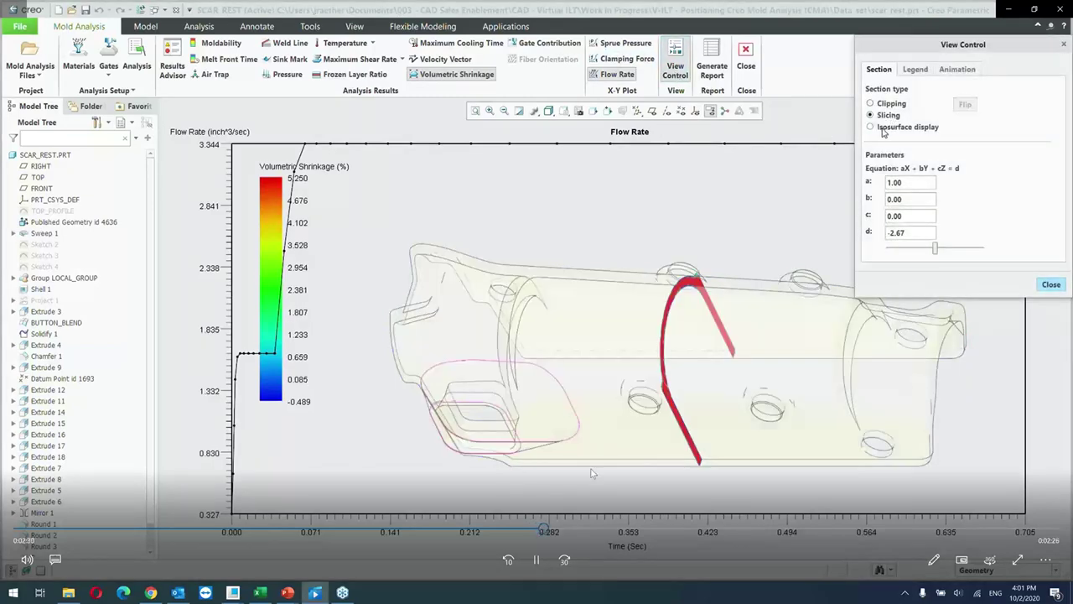
pyautogui.click(546, 532)
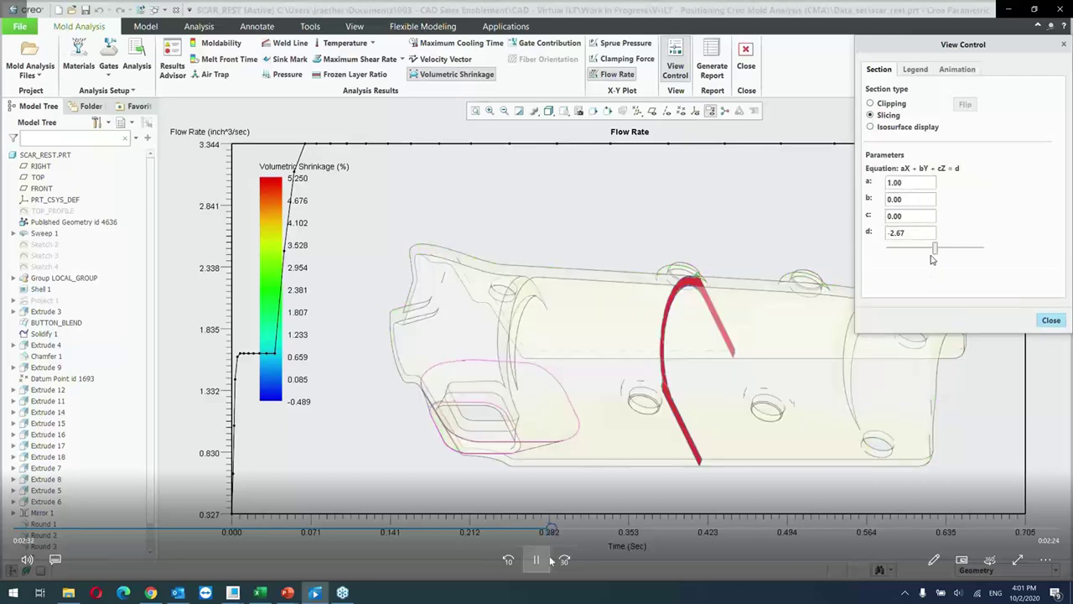
pyautogui.click(685, 295)
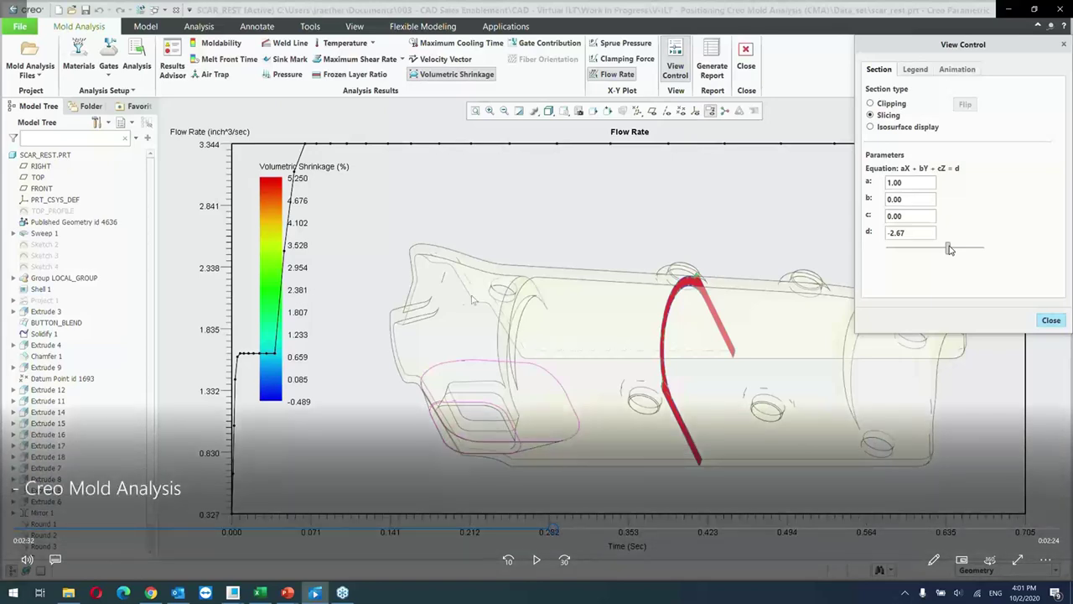
# Play the video up to the Moldability result, pause it, and switch to Creo to check the running analysis's progress.
pyautogui.click(483, 480)
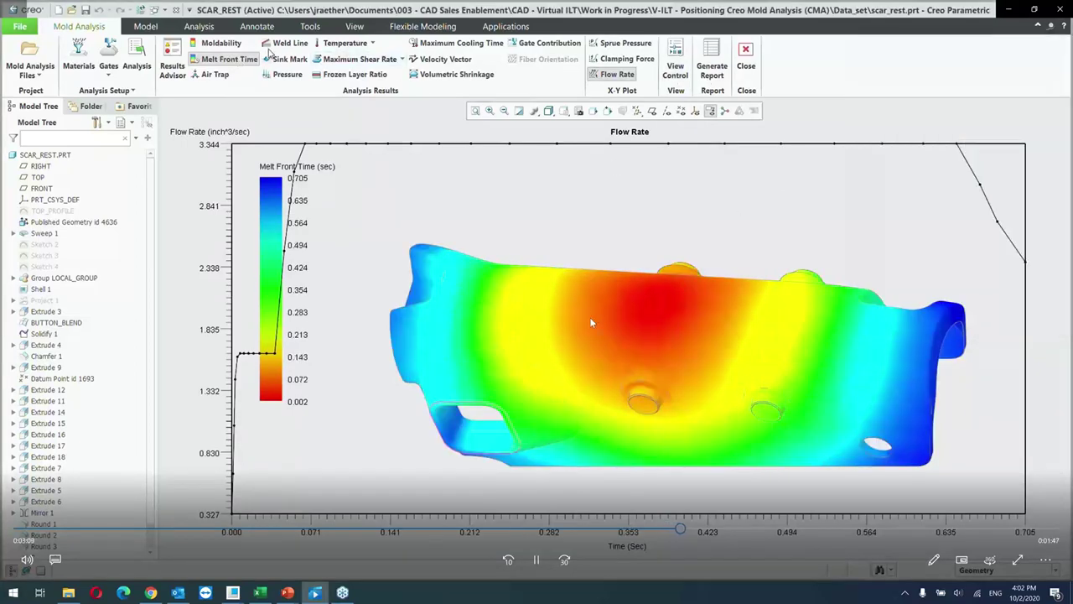
pyautogui.click(536, 559)
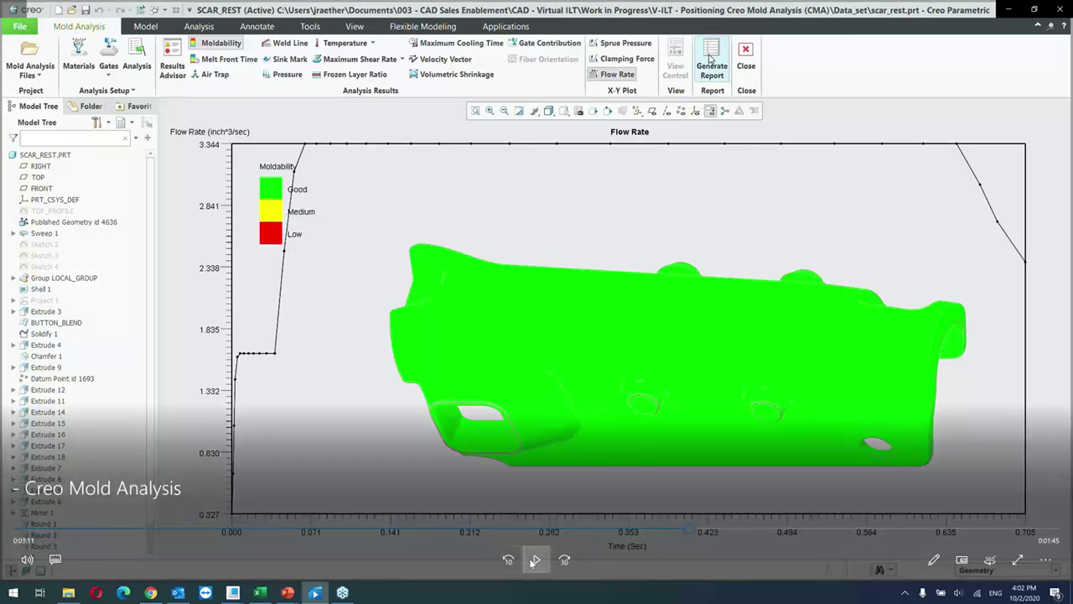
pyautogui.click(315, 593)
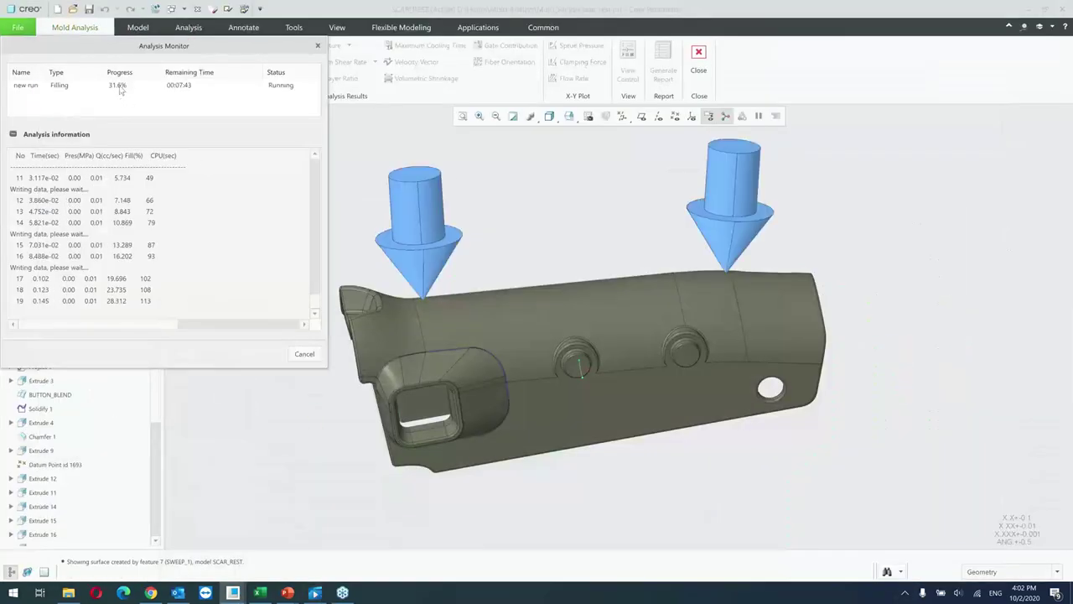
# Return to the video and review the report creation, pausing on the empty Create Report dialog and after the company logo is added.
pyautogui.click(315, 593)
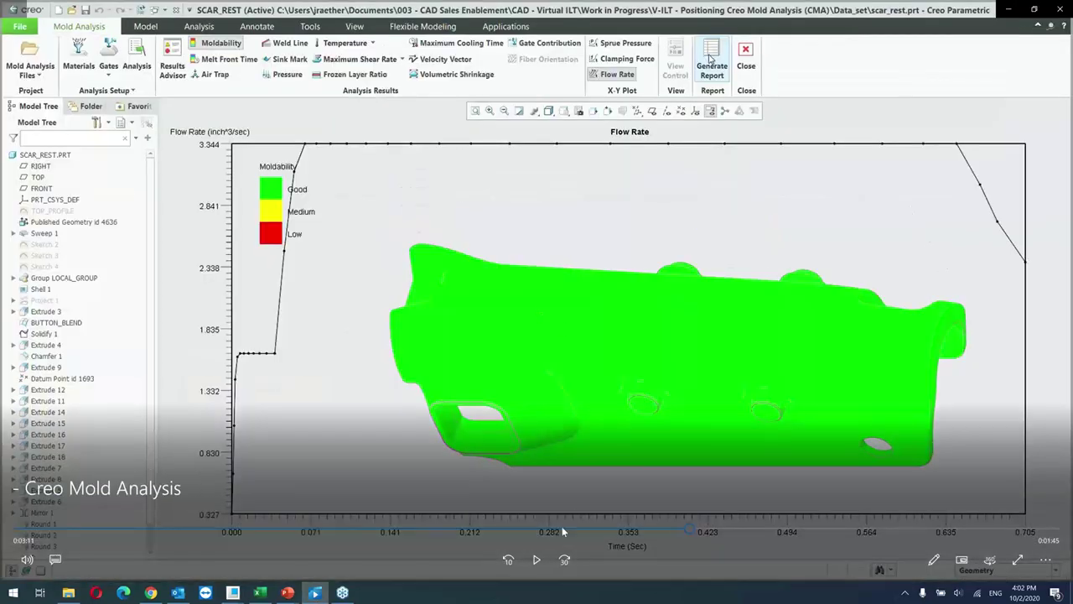
pyautogui.click(537, 559)
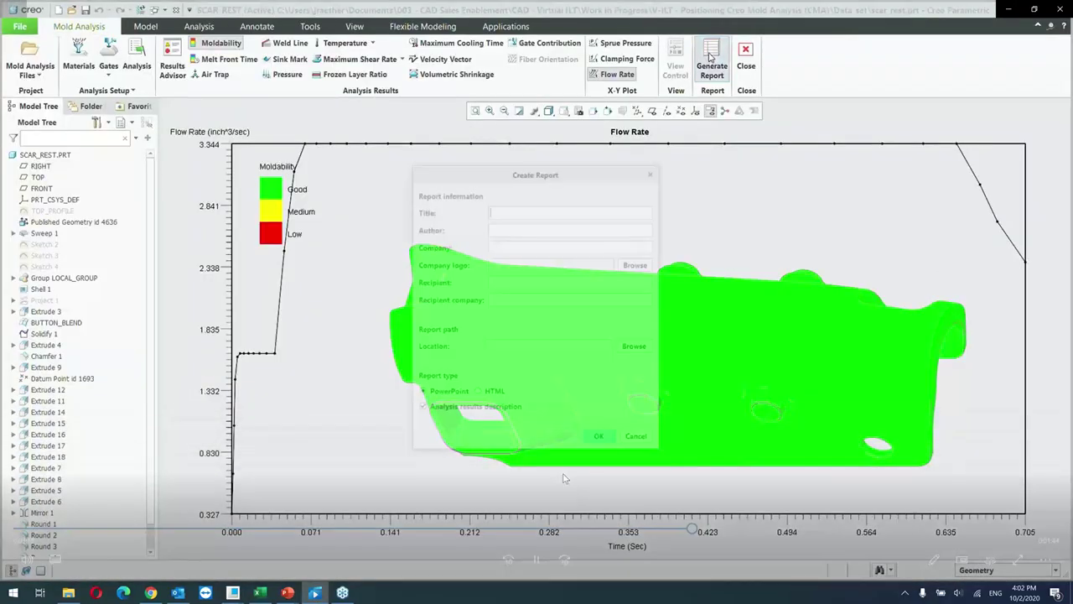
pyautogui.click(537, 559)
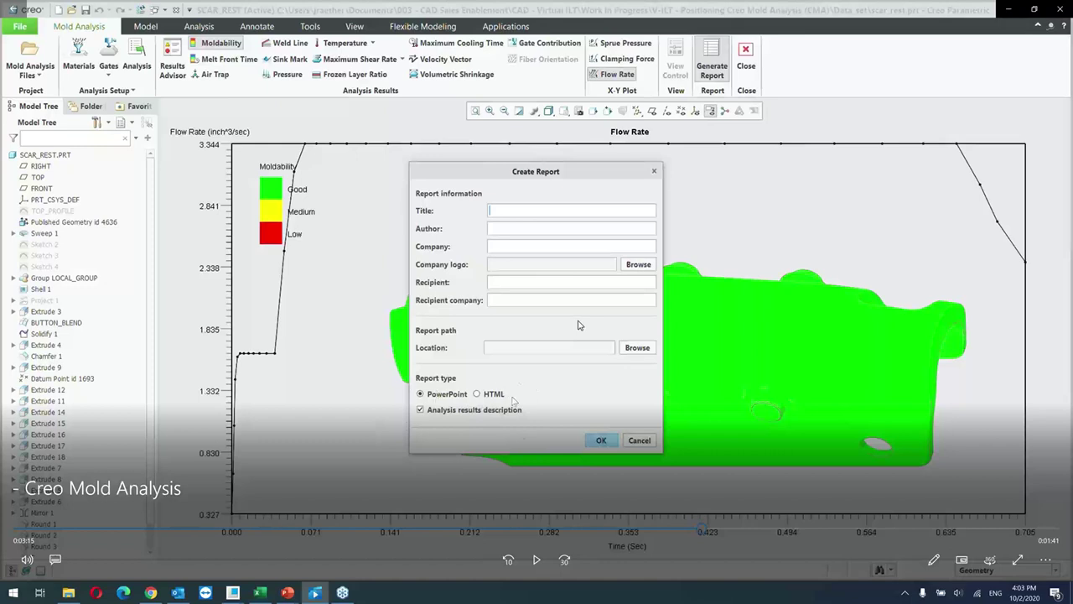
pyautogui.click(537, 560)
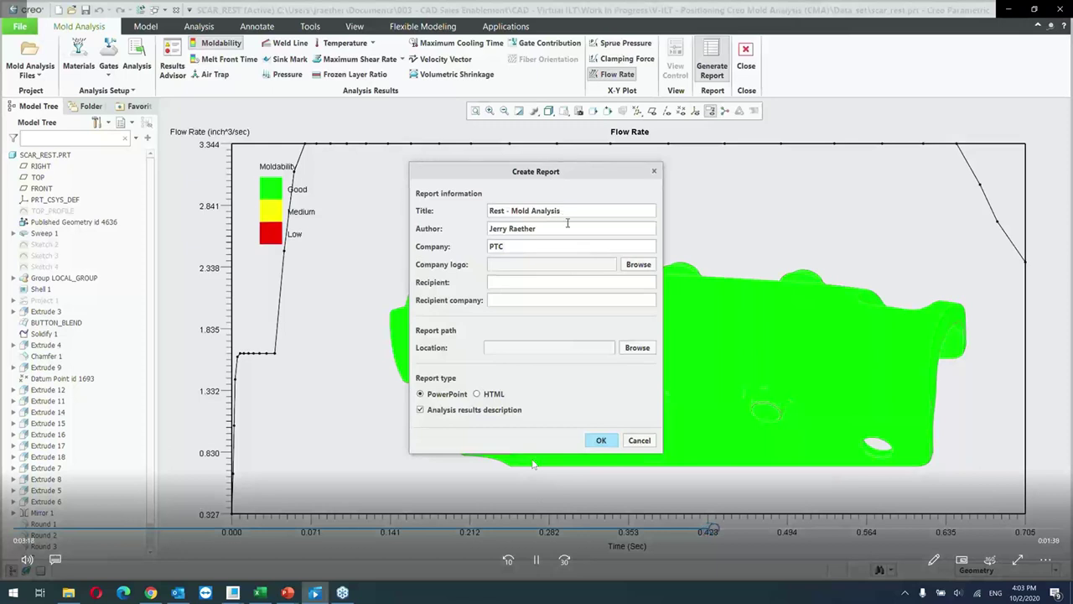
pyautogui.click(545, 560)
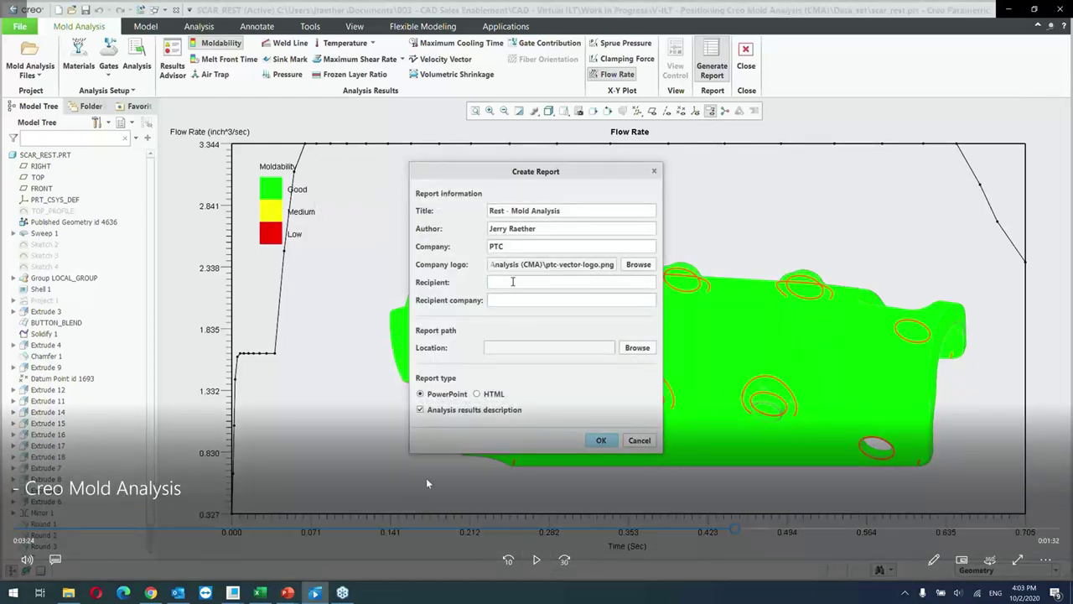
# Switch to MOLD ANALYSIS.pptx in PowerPoint and view its title slide and table of contents.
pyautogui.moveTo(287, 591)
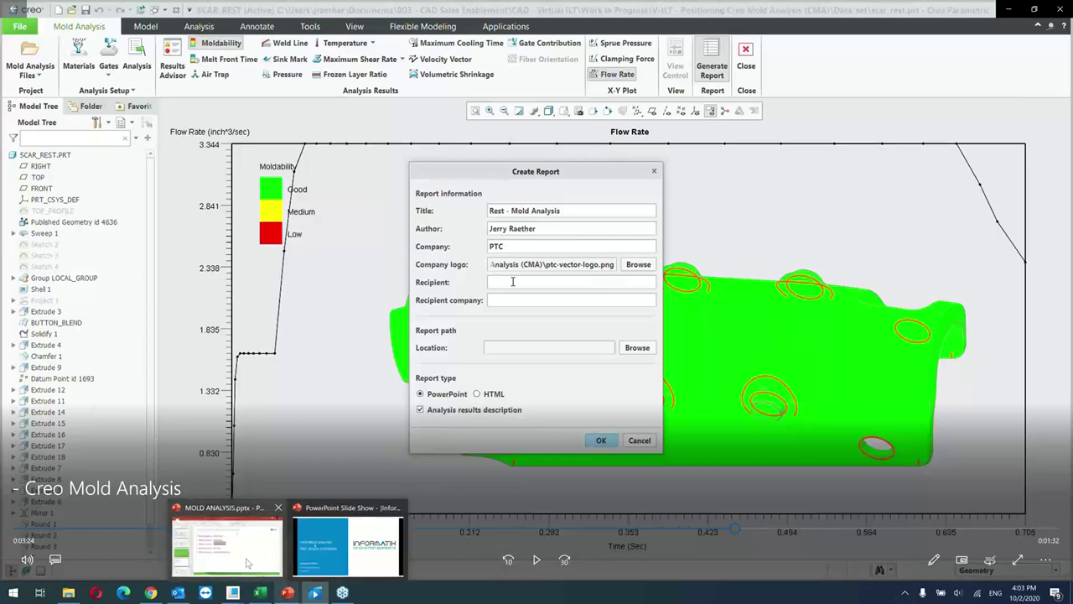
pyautogui.click(263, 532)
pyautogui.moveTo(177, 430); pyautogui.dragTo(214, 134)
pyautogui.scroll(2, 116, 120)
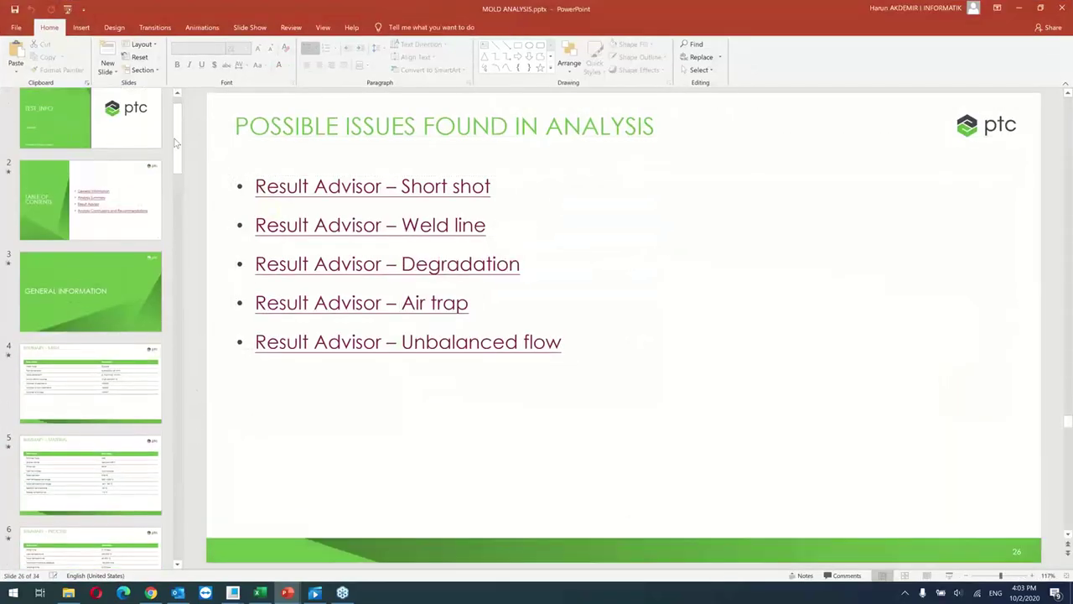
pyautogui.click(115, 121)
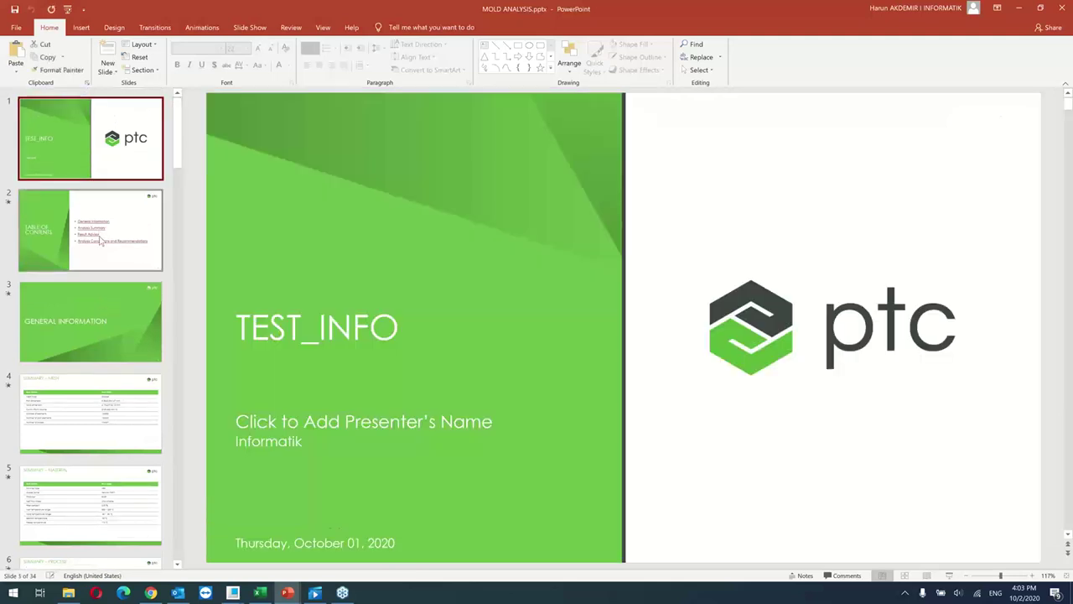
pyautogui.click(100, 241)
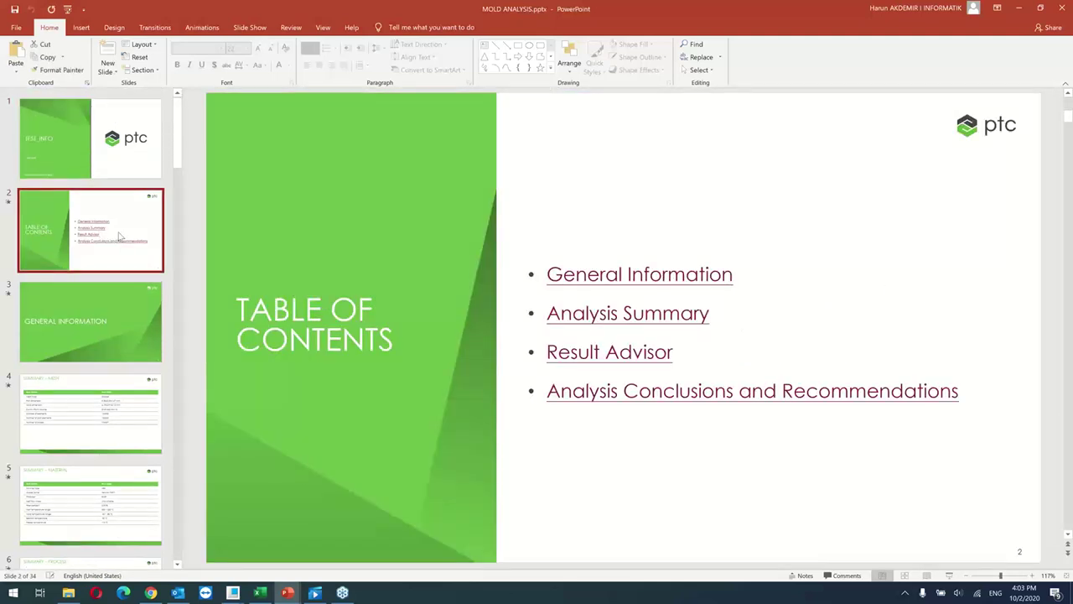
# Review the table of contents and General Information slides, then show the Summary – Mesh slide.
pyautogui.click(100, 327)
pyautogui.click(96, 238)
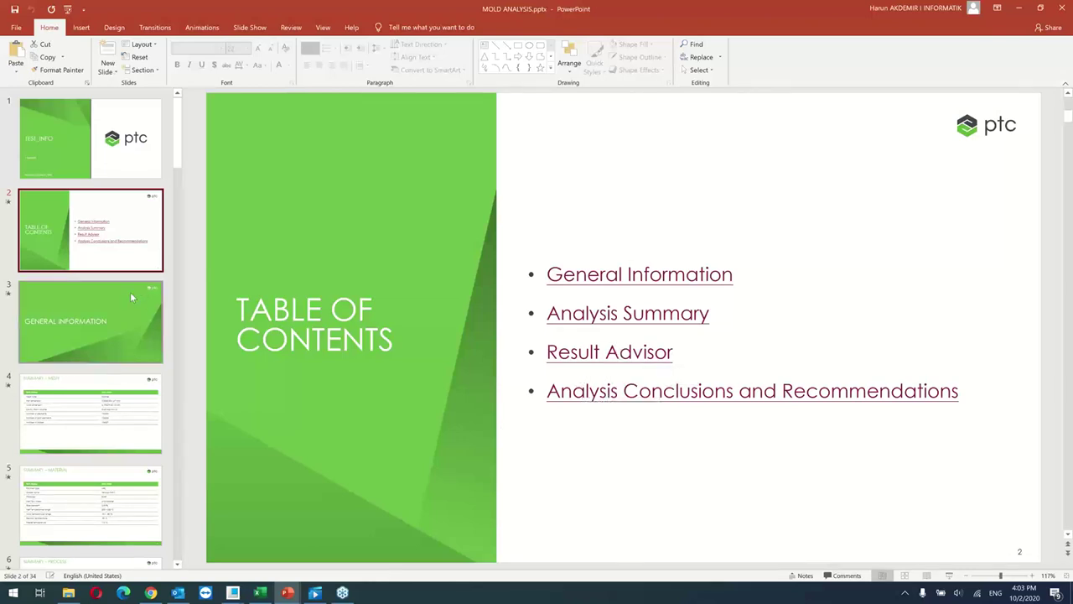
pyautogui.click(92, 346)
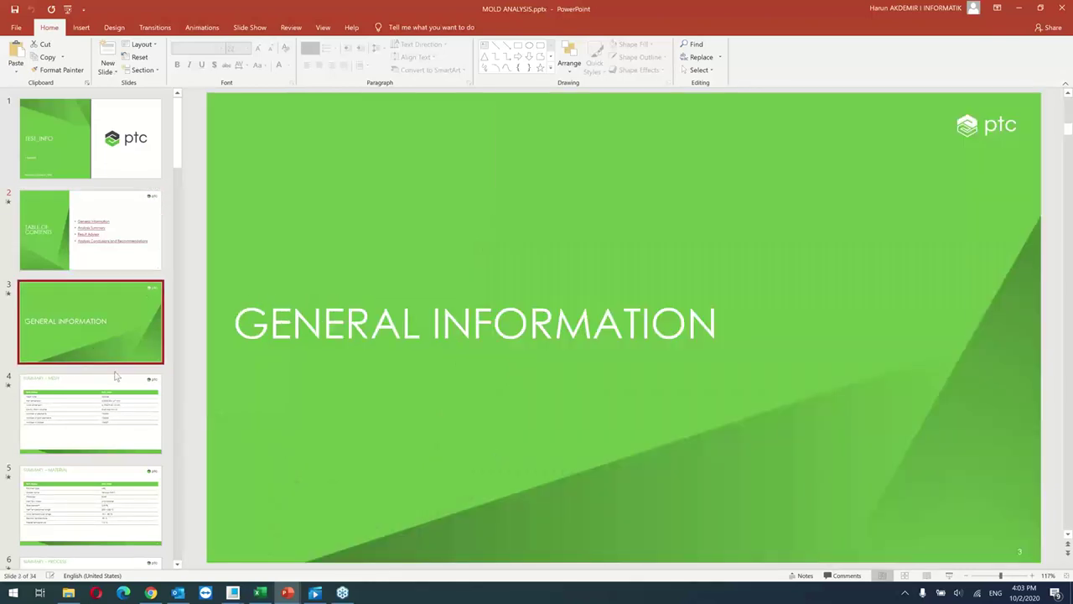
pyautogui.click(112, 399)
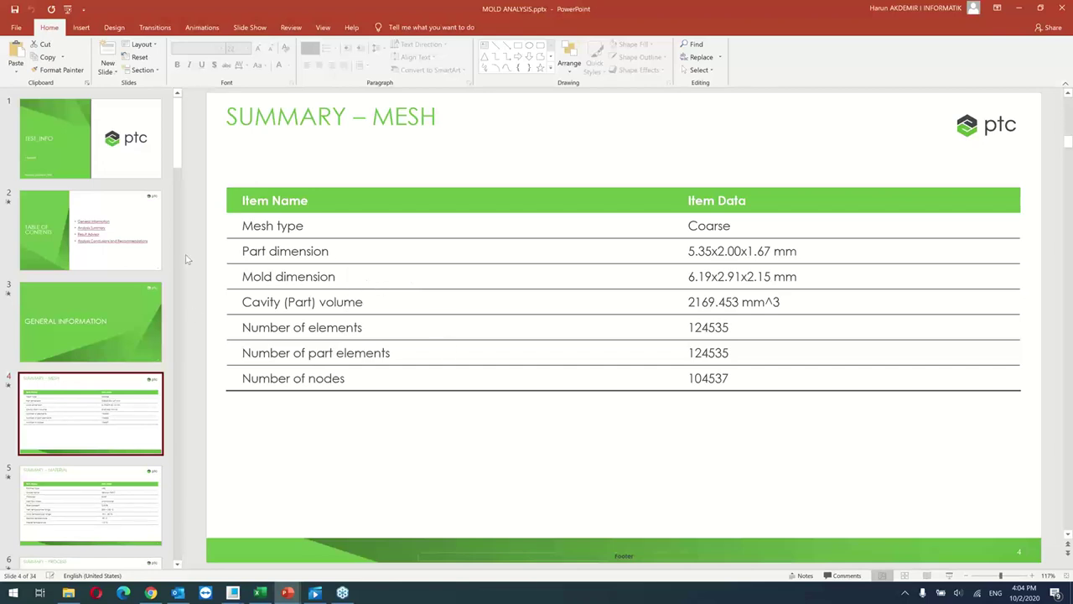
# Show the Summary – Material slide of the mold analysis report.
pyautogui.click(99, 495)
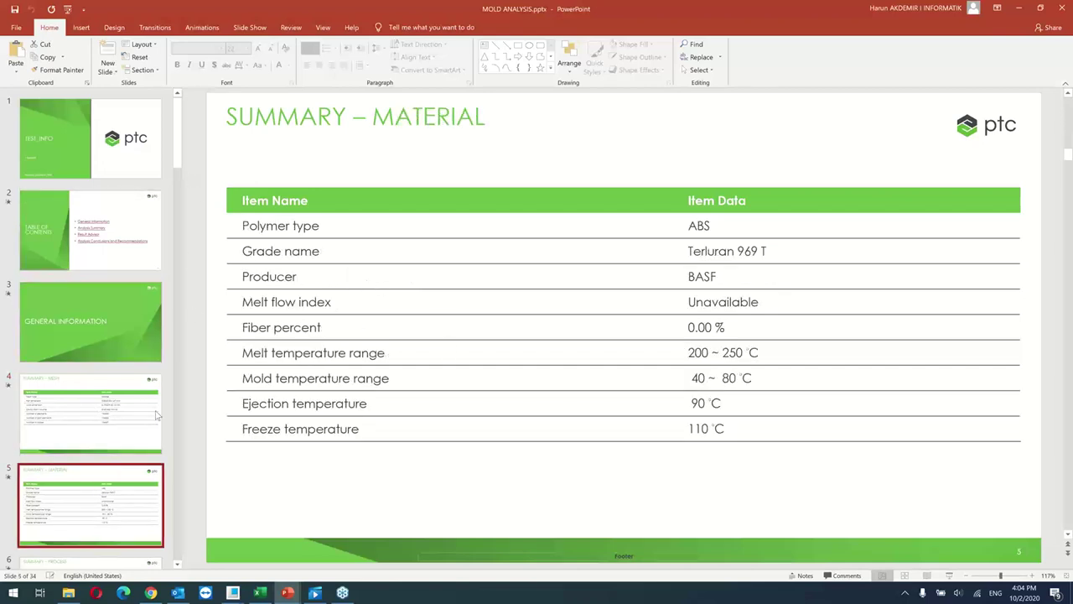
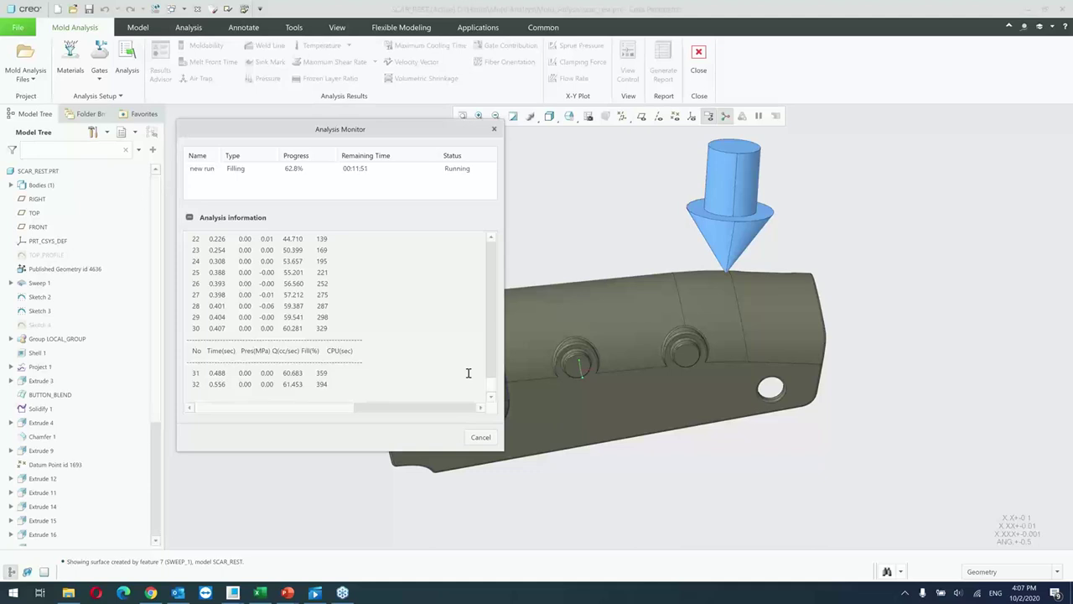
# Switch to Creo and cancel the running filling analysis on the SCAR_REST part.
pyautogui.click(482, 438)
pyautogui.click(545, 322)
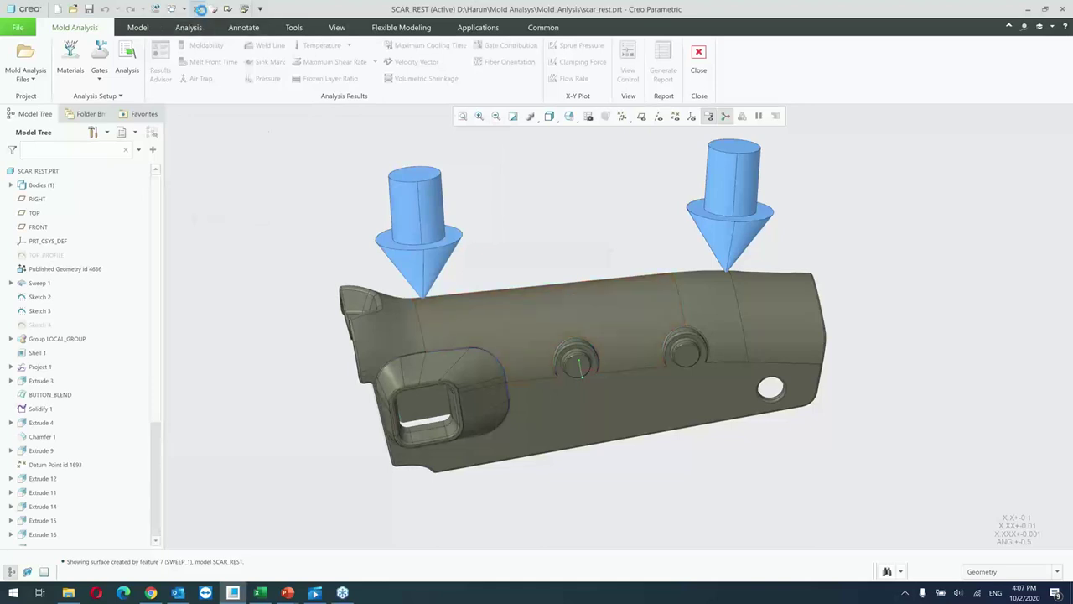
# Close the SCAR_REST model and erase it from the session memory.
pyautogui.click(200, 9)
pyautogui.click(156, 68)
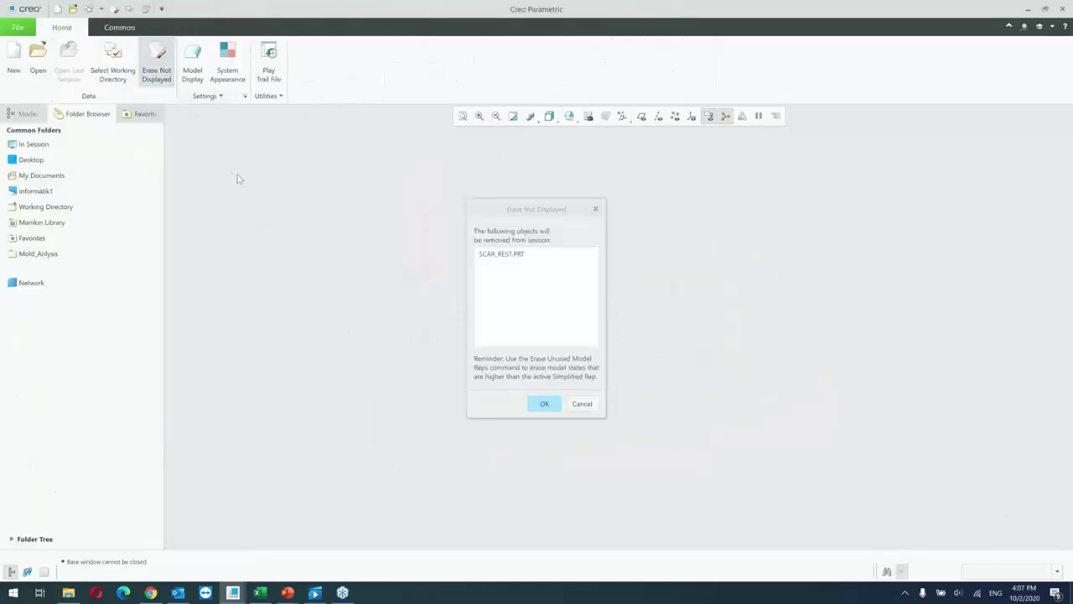
pyautogui.press('Return')
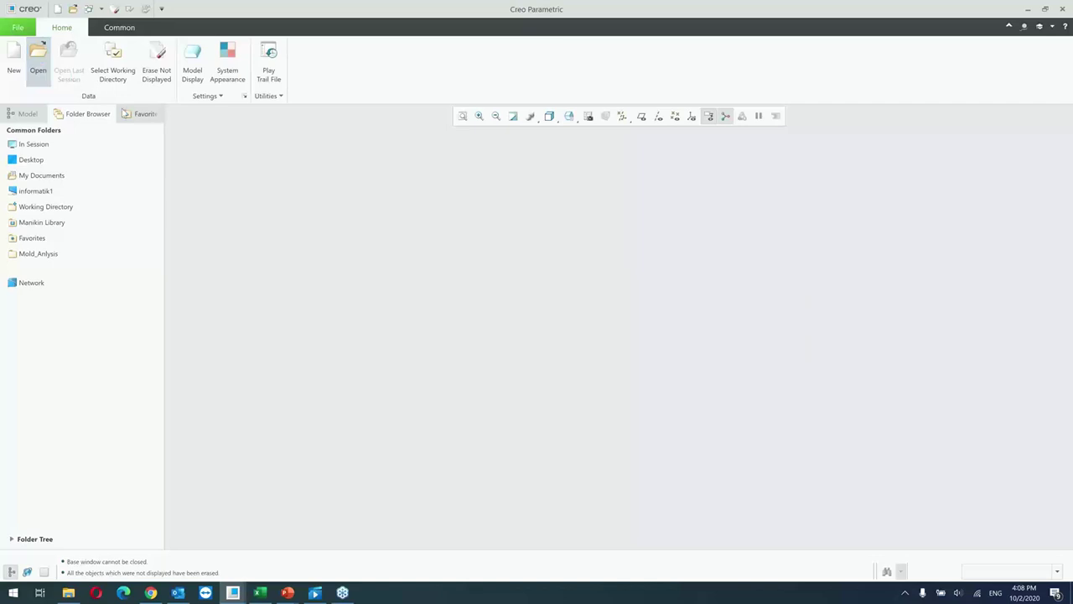
# Open camera.prt from the Mold_Anlysis folder and look over the camera housing.
pyautogui.click(38, 60)
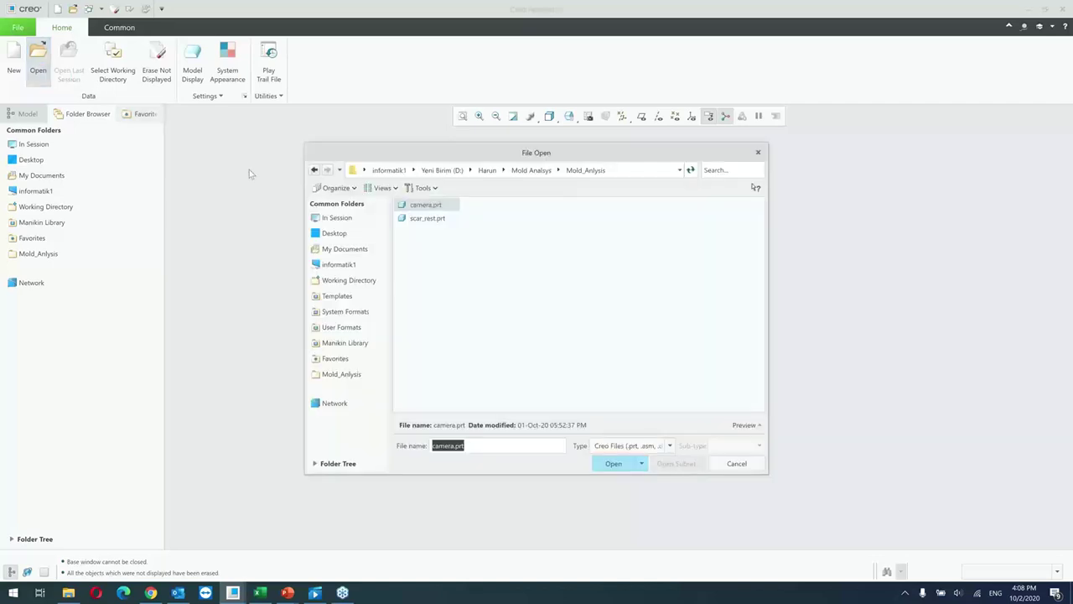
pyautogui.click(615, 464)
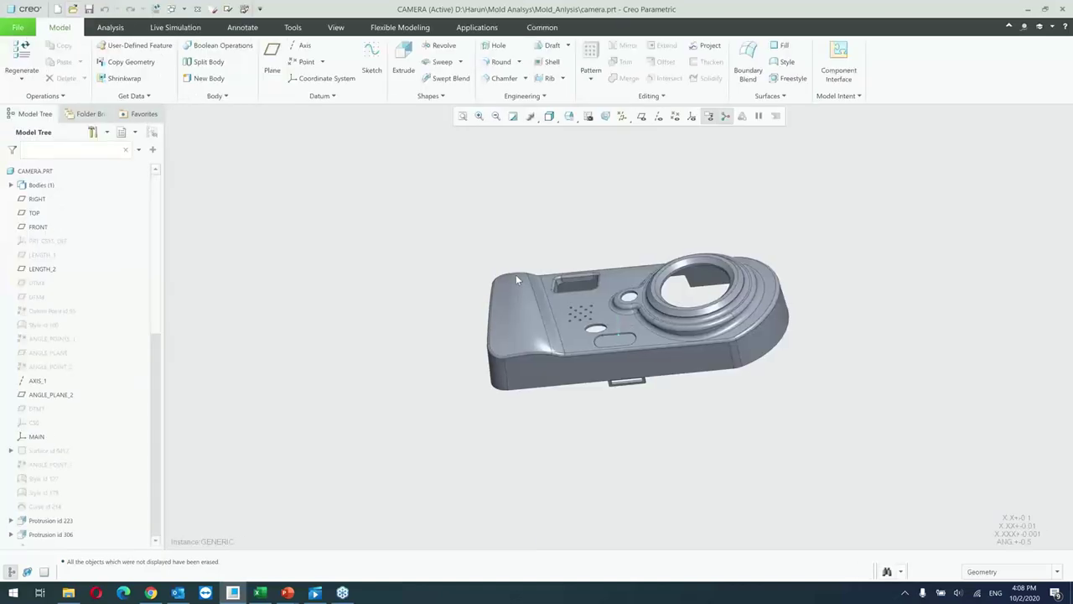
pyautogui.moveTo(515, 357)
pyautogui.mouseDown(button='middle')
pyautogui.moveTo(552, 334)
pyautogui.moveTo(563, 350)
pyautogui.moveTo(494, 310)
pyautogui.moveTo(512, 328)
pyautogui.moveTo(640, 340)
pyautogui.moveTo(500, 301)
pyautogui.moveTo(526, 358)
pyautogui.moveTo(449, 274)
pyautogui.moveTo(511, 371)
pyautogui.moveTo(503, 355)
pyautogui.moveTo(330, 283)
pyautogui.mouseUp(button='middle')
pyautogui.scroll(-3, 604, 331)
pyautogui.scroll(3, 524, 358)
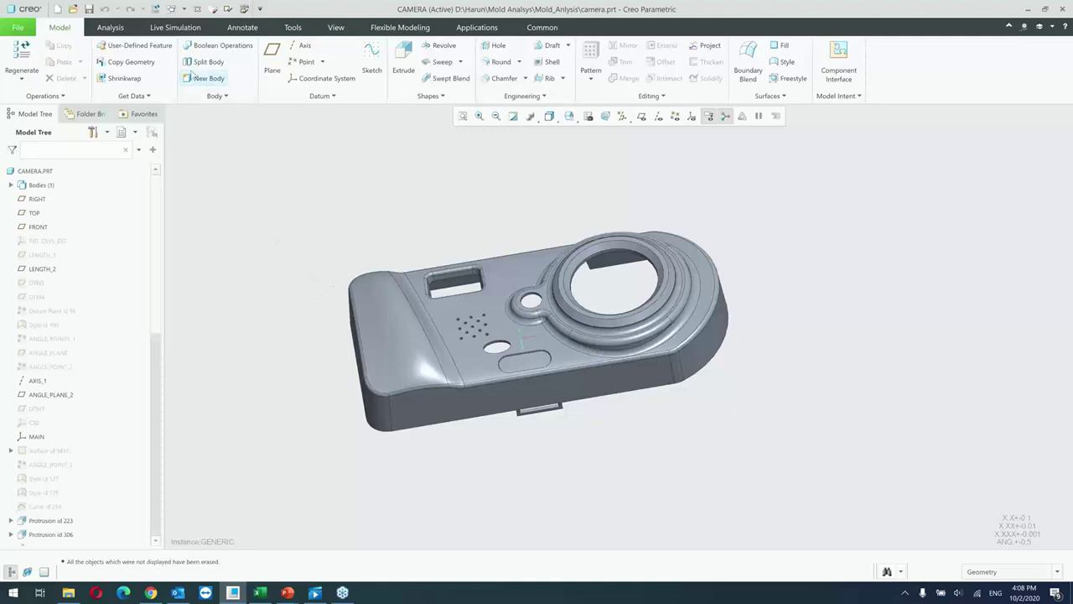
# Create a new manufacturing model of sub-type Mold cavity named Test_Info, using the default template.
pyautogui.click(56, 10)
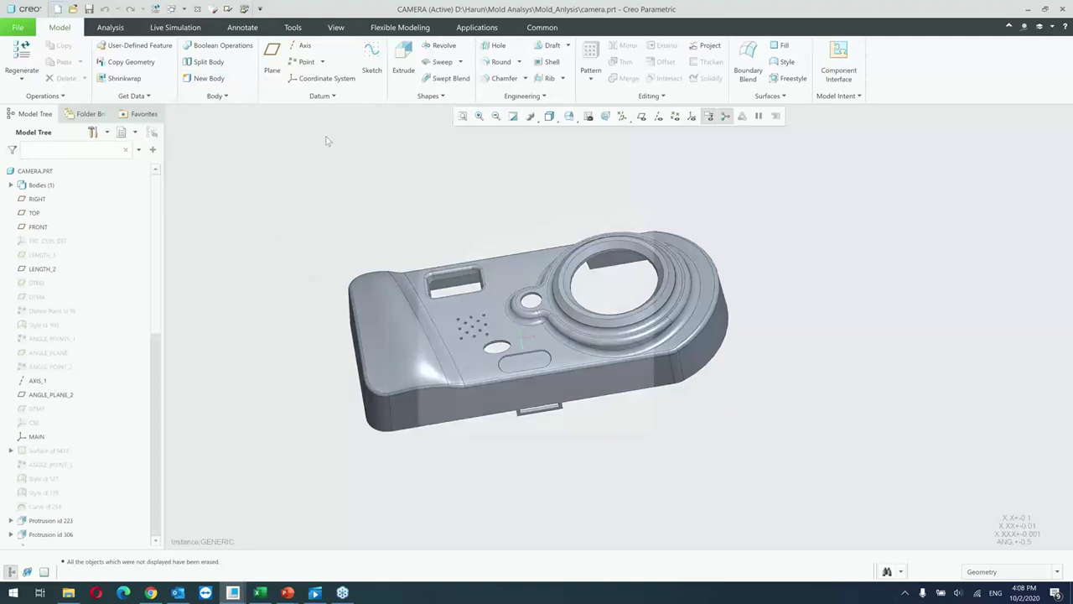
pyautogui.click(486, 269)
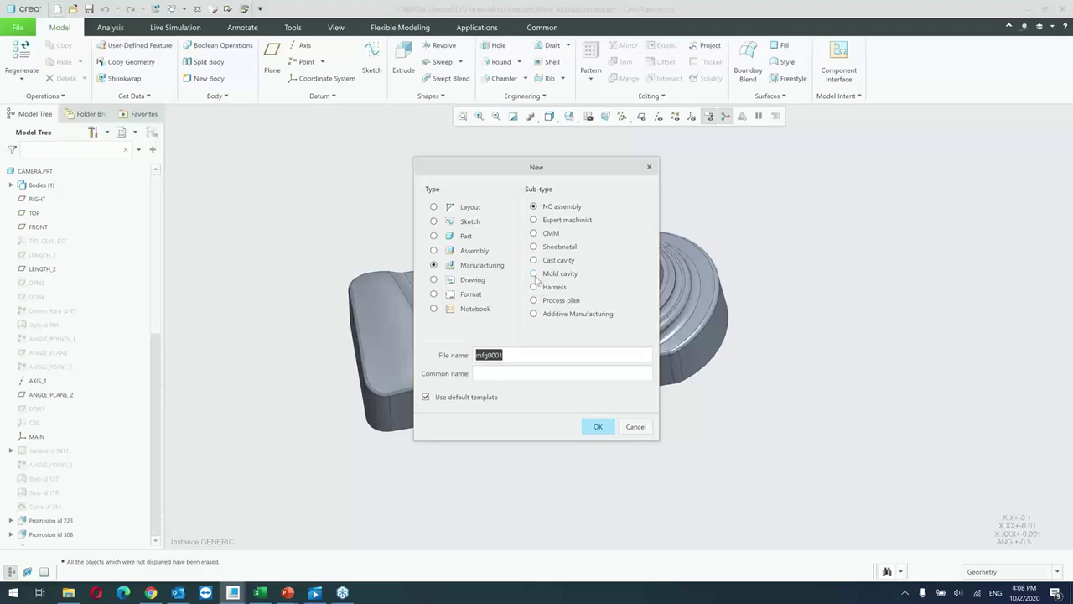
pyautogui.click(537, 274)
pyautogui.write('Test1')
pyautogui.write('Info')
pyautogui.press('BackSpace')
pyautogui.write('_')
pyautogui.click(522, 357)
pyautogui.click(600, 428)
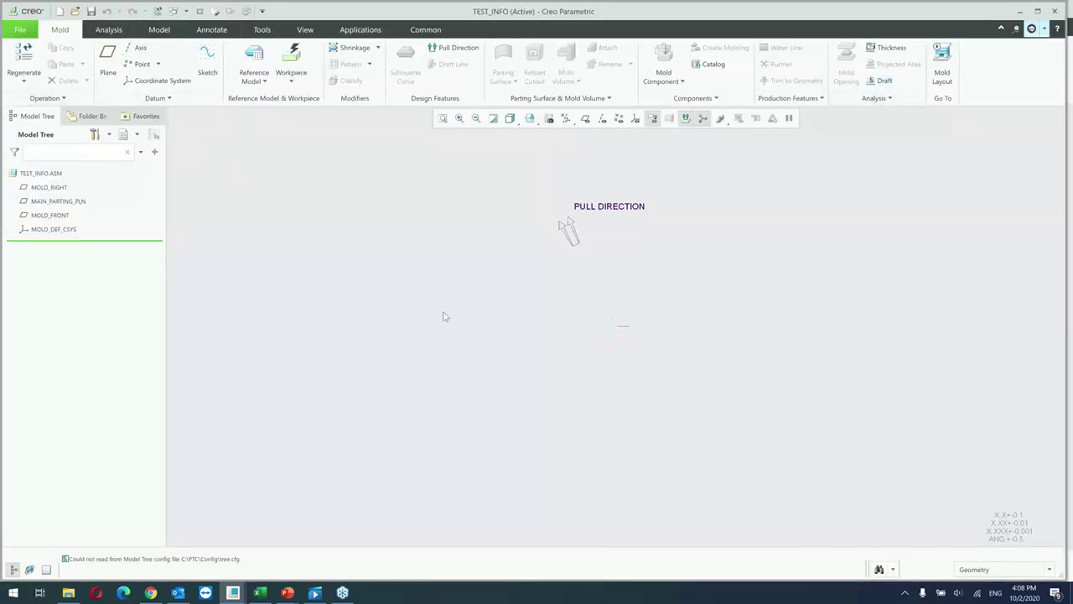
# Start Locate Reference Model in the mold assembly and choose camera.prt as the design model.
pyautogui.moveTo(441, 313); pyautogui.dragTo(393, 232, button='middle')
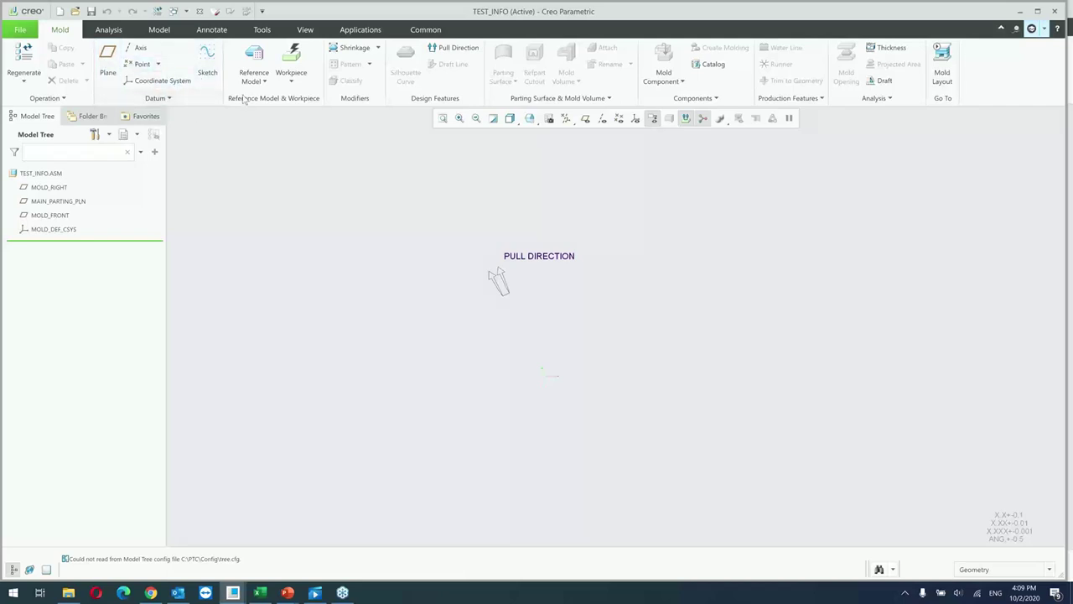
pyautogui.click(265, 84)
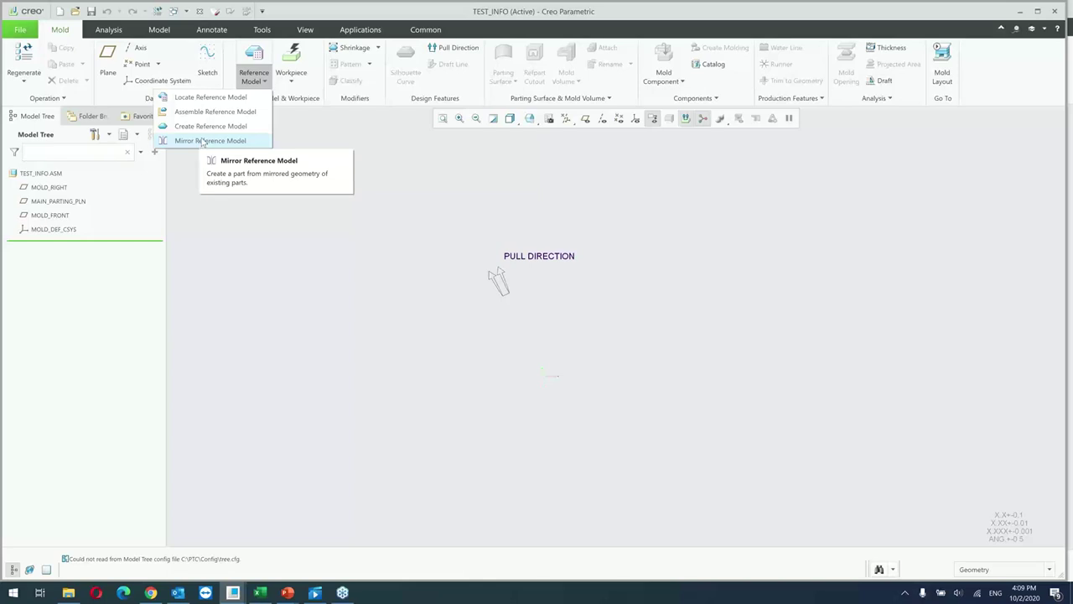
pyautogui.click(213, 97)
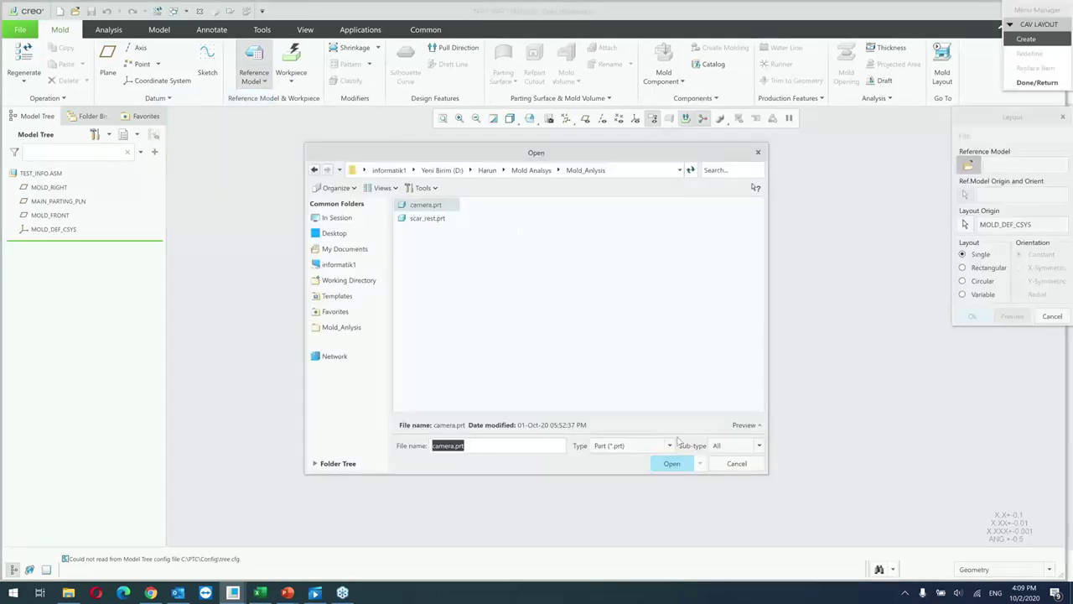
pyautogui.click(672, 465)
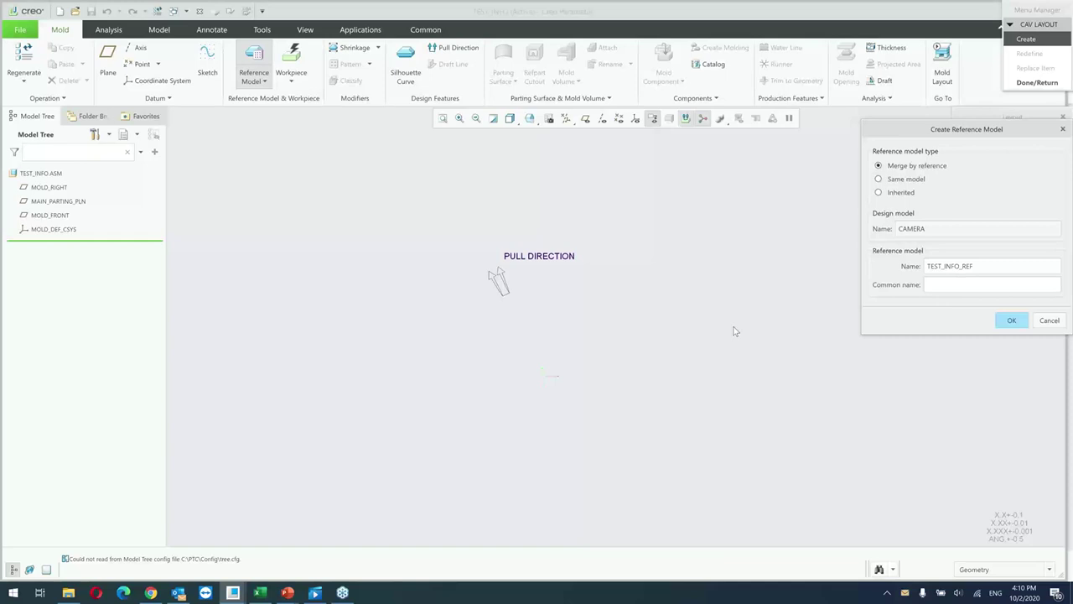
# Compare the reference model types and create the reference model with the Same model option.
pyautogui.click(879, 179)
pyautogui.click(879, 192)
pyautogui.click(879, 166)
pyautogui.click(879, 180)
pyautogui.click(1005, 320)
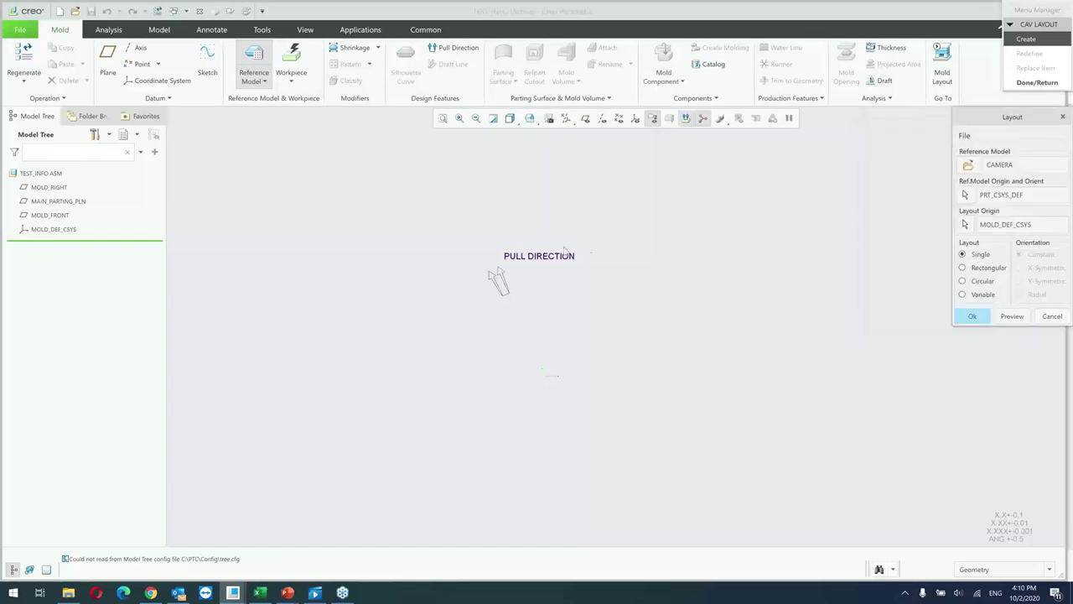
# Use the camera's MAIN coordinate system as the reference model origin and preview the single-cavity layout.
pyautogui.click(965, 194)
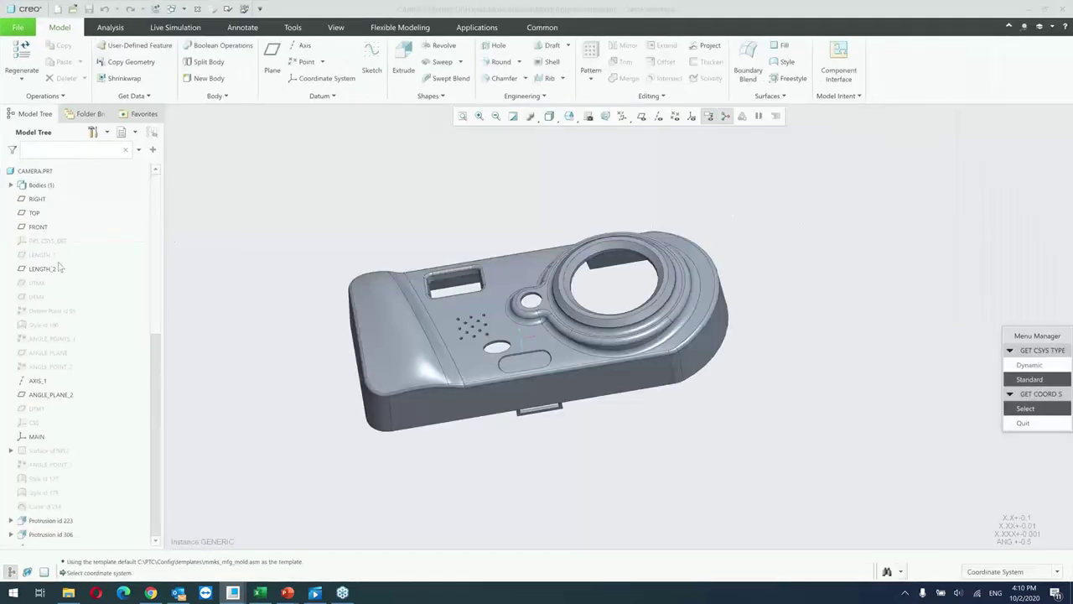
pyautogui.click(691, 116)
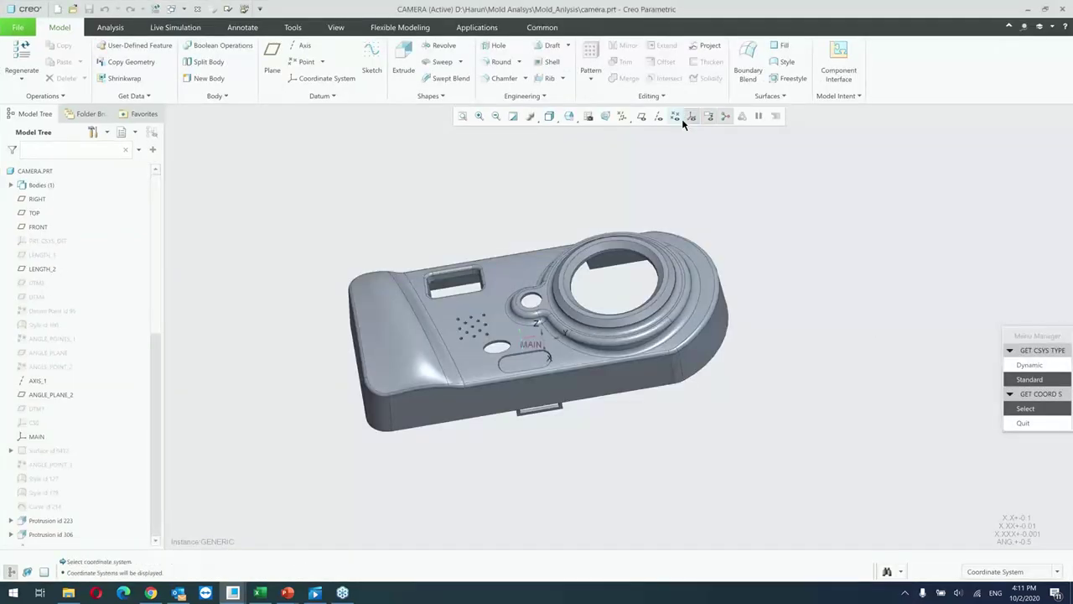
pyautogui.click(534, 350)
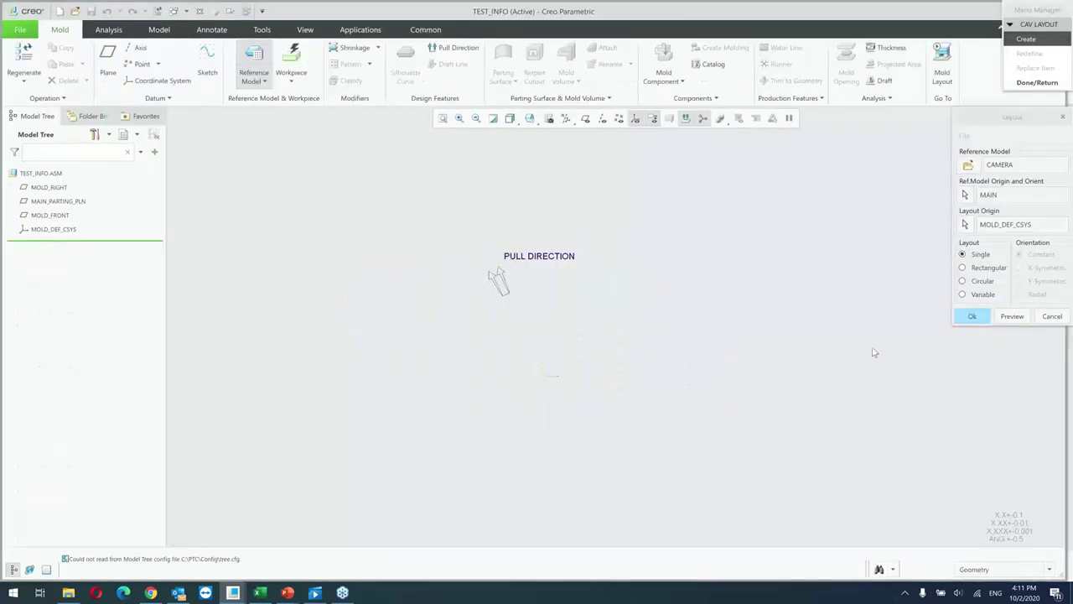
pyautogui.click(1012, 316)
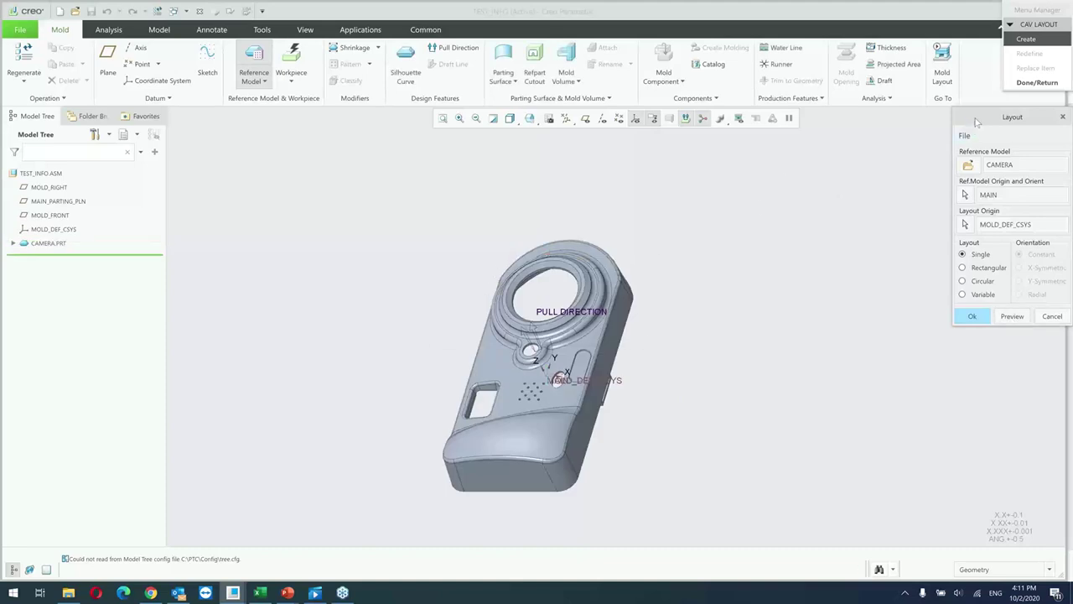
# Change the layout to Rectangular with 2 cavities in X and 2 in Y, and preview it.
pyautogui.moveTo(978, 121); pyautogui.dragTo(900, 127)
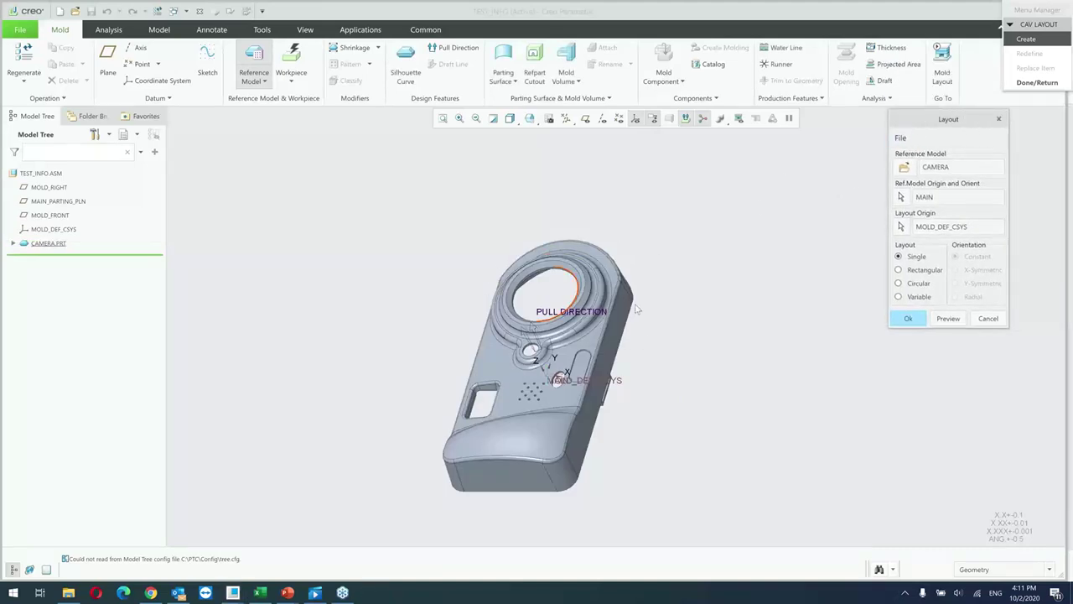
pyautogui.click(898, 270)
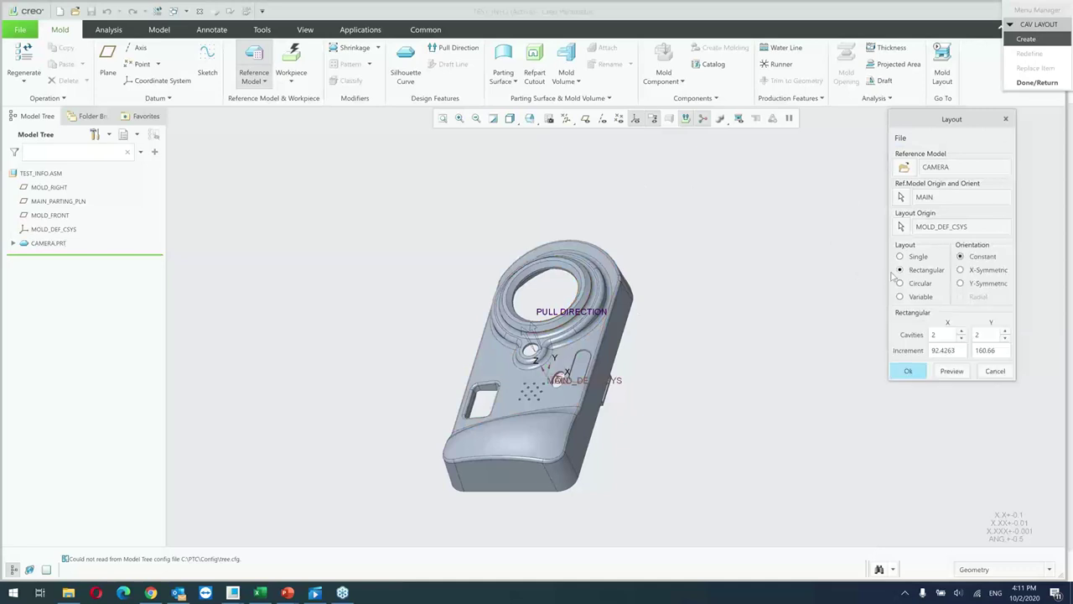
pyautogui.click(951, 372)
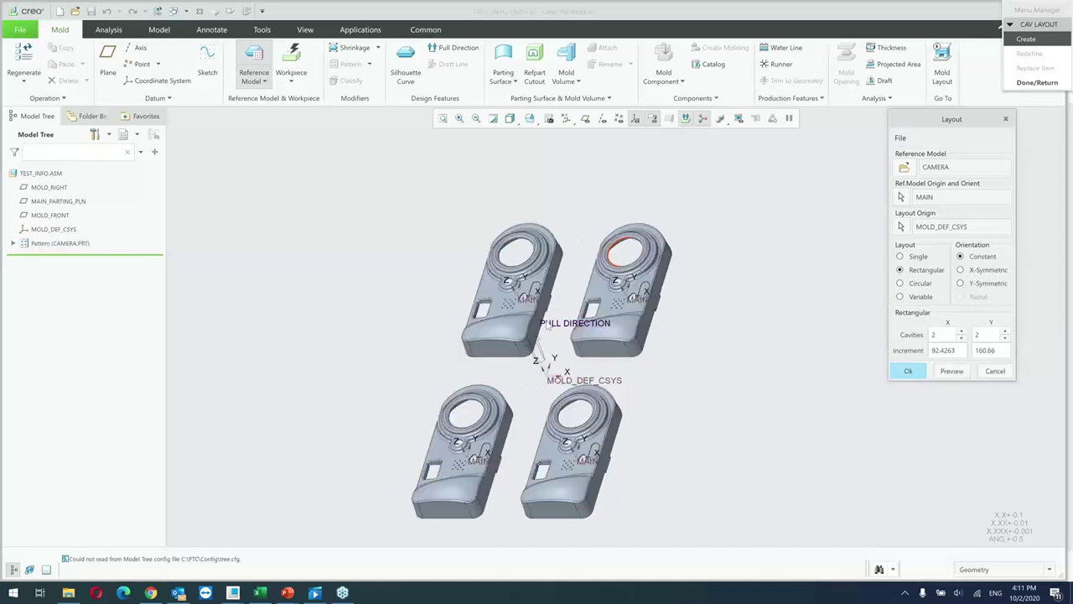
# Set the rectangular layout's Y cavities to 1 and preview the arrangement.
pyautogui.doubleClick(986, 334)
pyautogui.write('1')
pyautogui.click(952, 371)
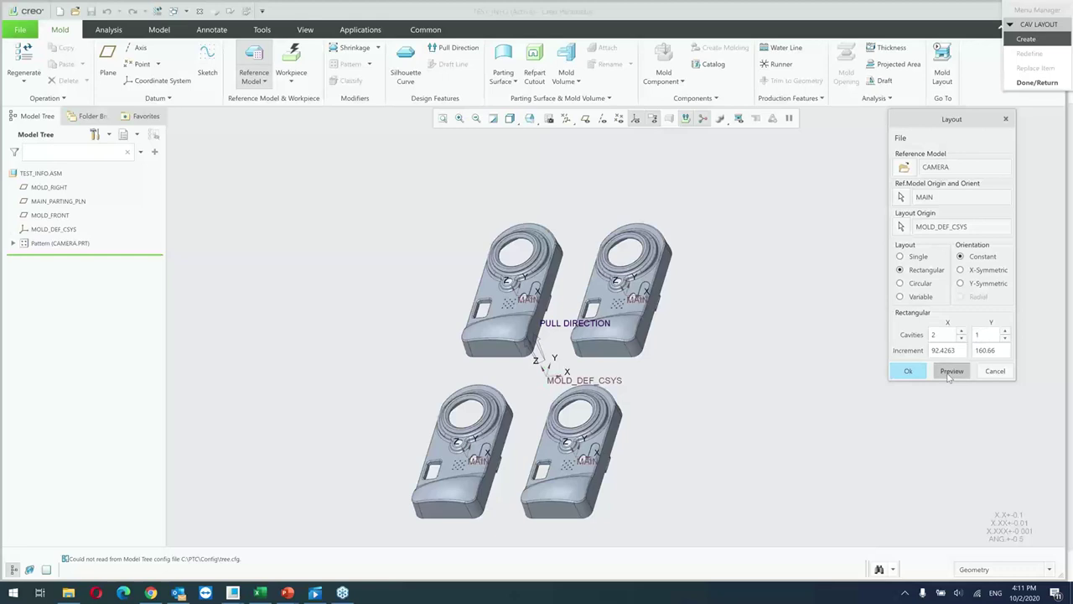
# Preview the rectangular layout with 1 cavity in X and 2 in Y, and again with 2 in both directions.
pyautogui.doubleClick(981, 333)
pyautogui.write('2')
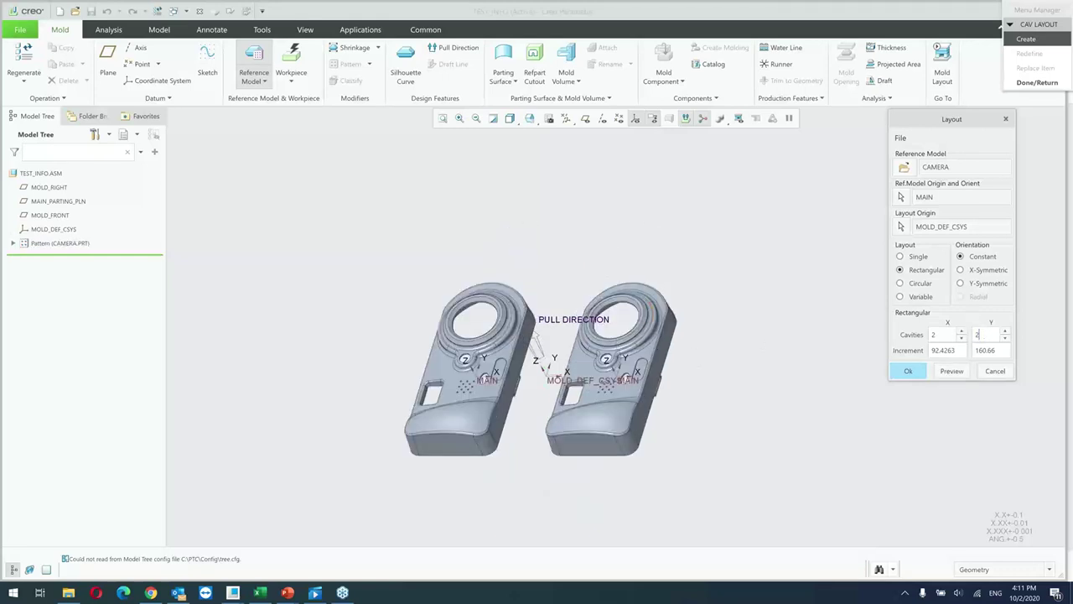
pyautogui.doubleClick(935, 335)
pyautogui.write('1')
pyautogui.click(954, 374)
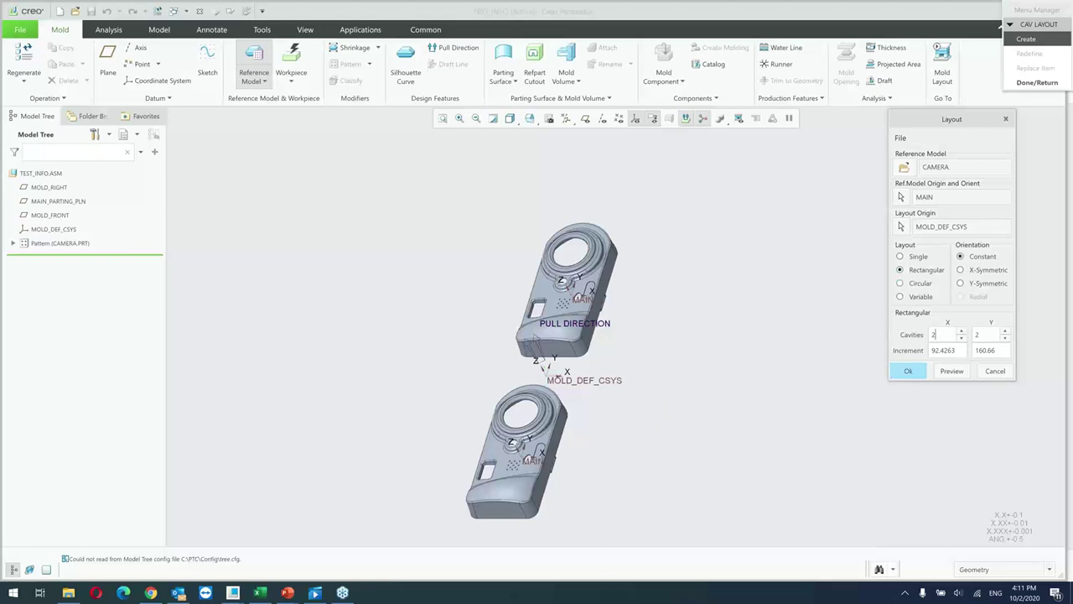
pyautogui.click(952, 371)
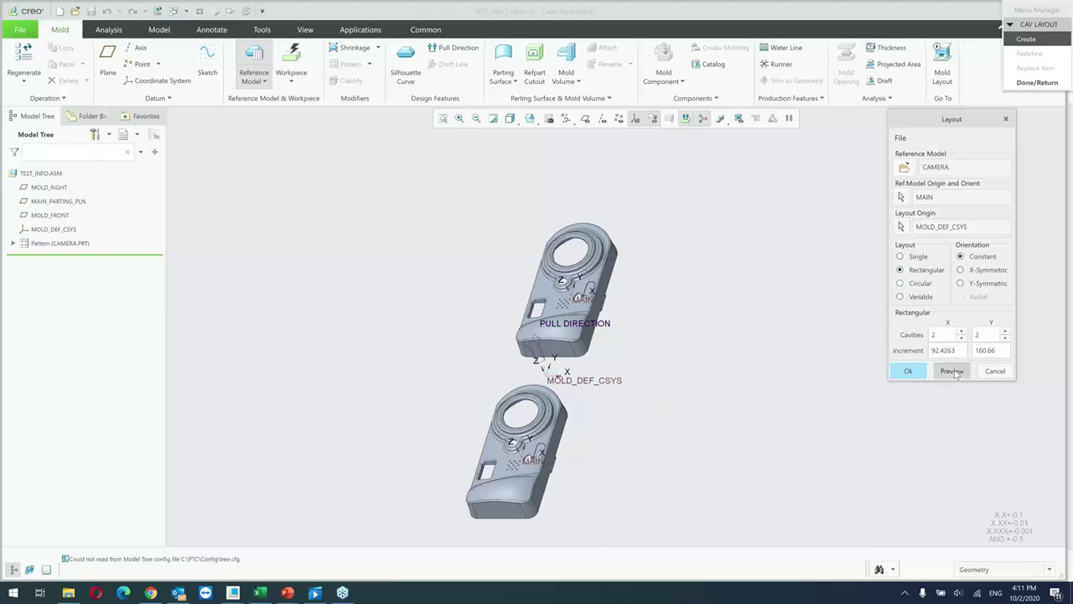
# Switch the layout to Circular with 4 cavities, set the radius to 90, and preview it.
pyautogui.click(900, 283)
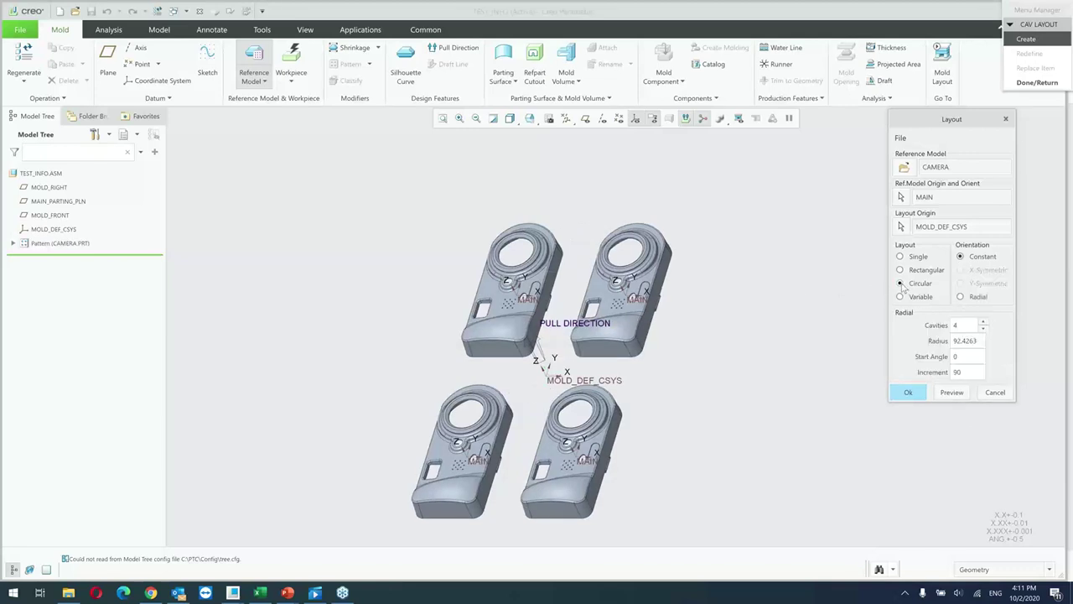
pyautogui.doubleClick(969, 342)
pyautogui.write('90')
pyautogui.click(952, 393)
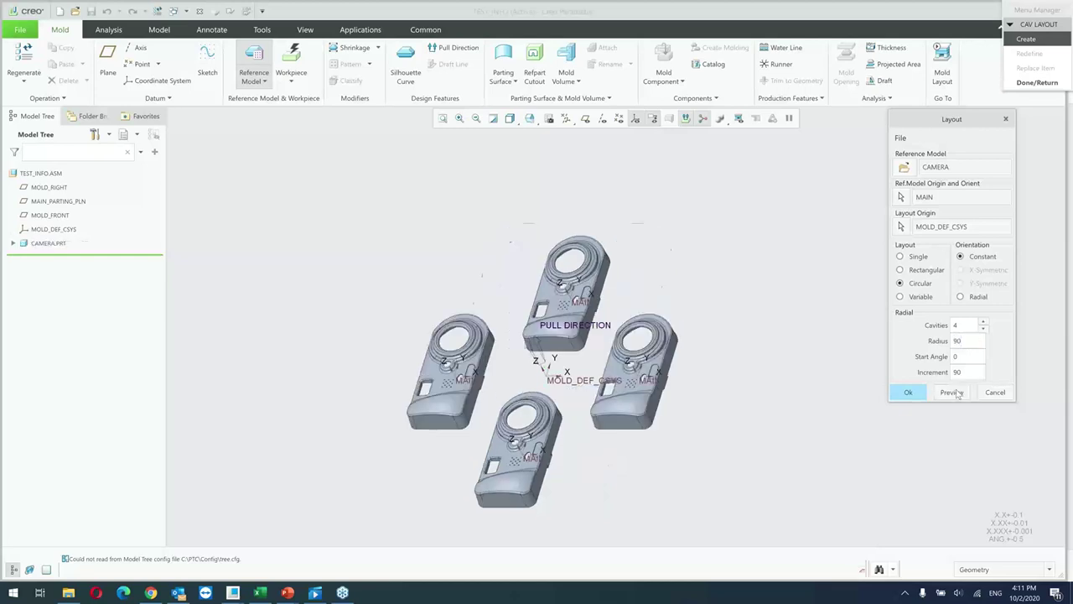
pyautogui.scroll(2, 574, 332)
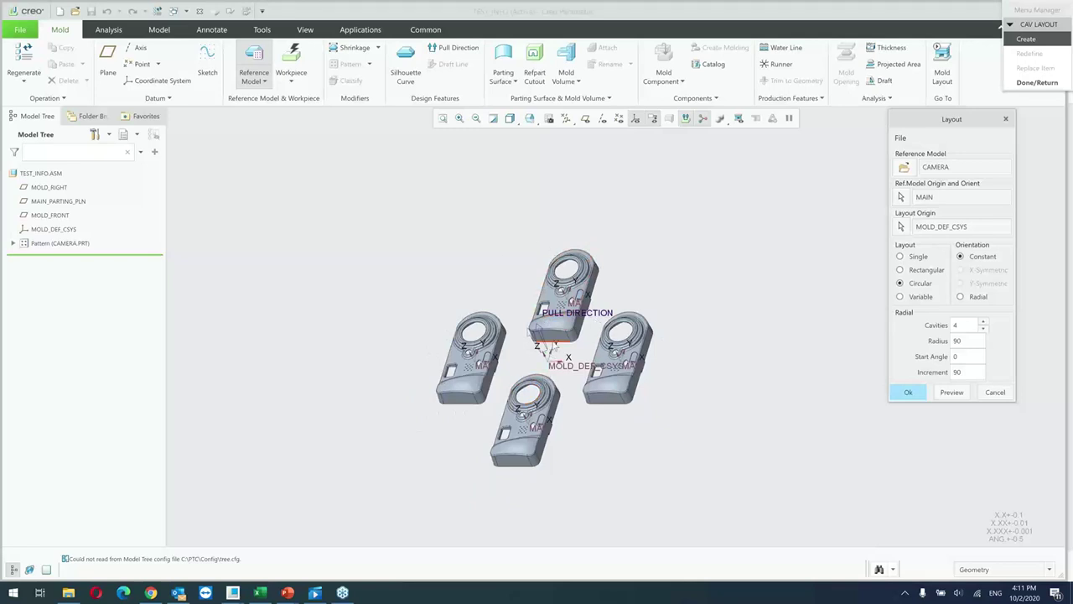
# Switch to the Variable layout, set the second camera's rotation angle to -135, and preview the result.
pyautogui.click(900, 297)
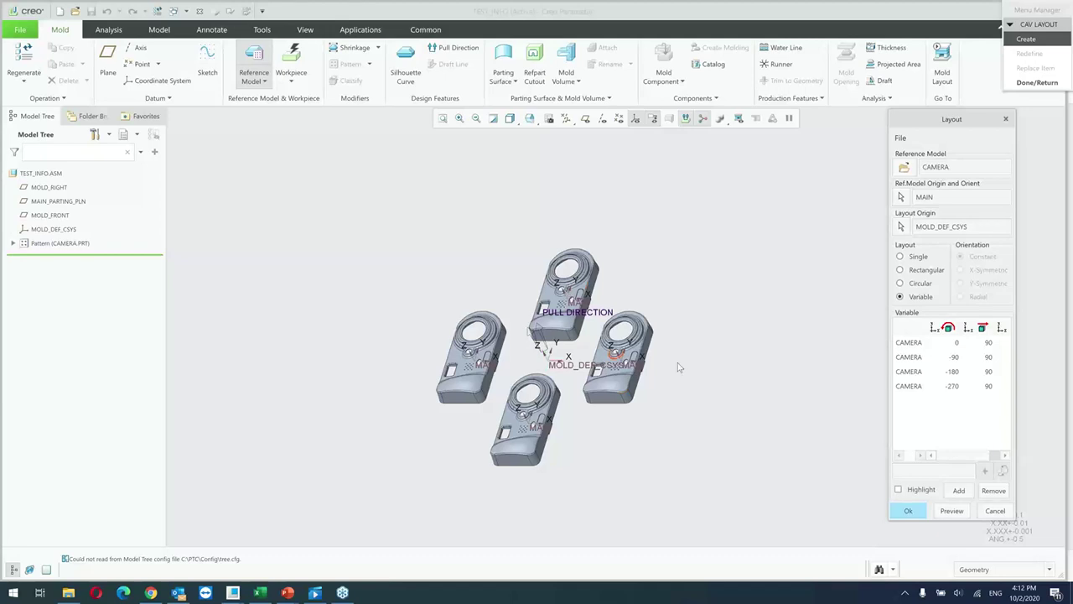
pyautogui.click(960, 359)
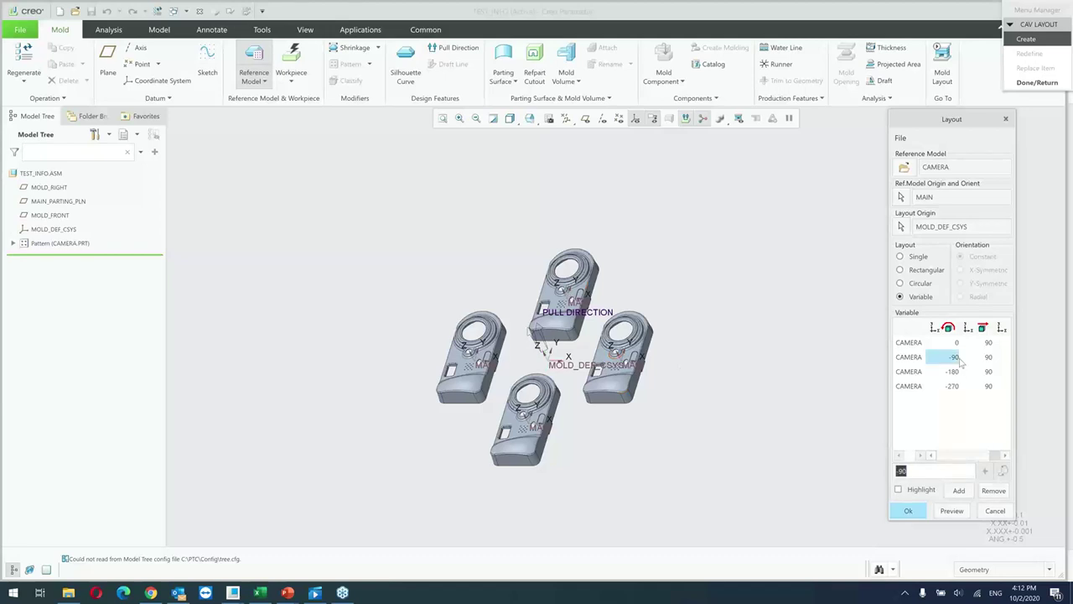
pyautogui.write('-135')
pyautogui.click(952, 511)
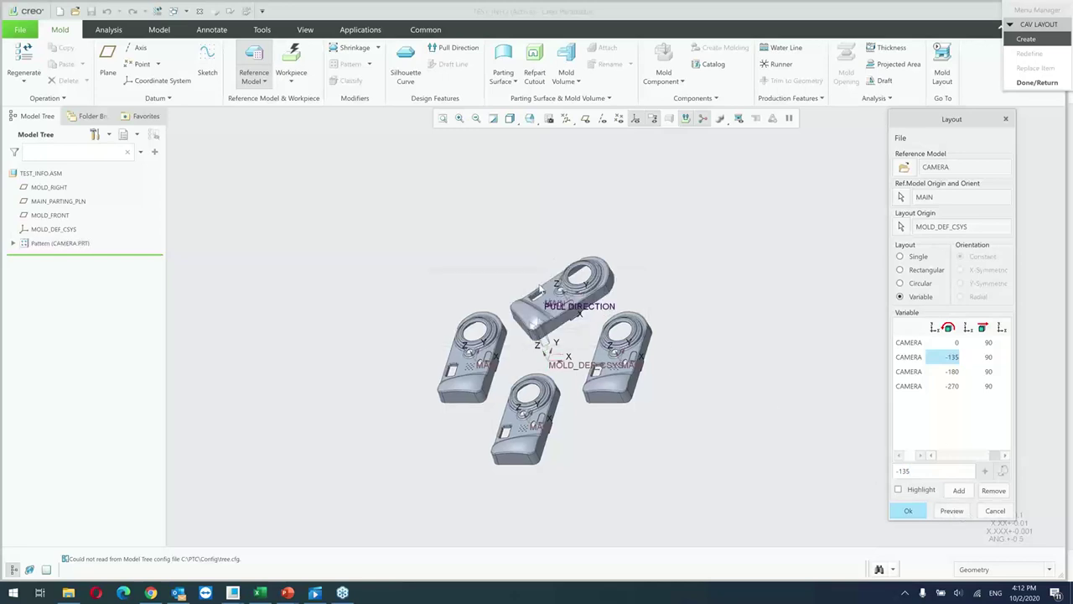